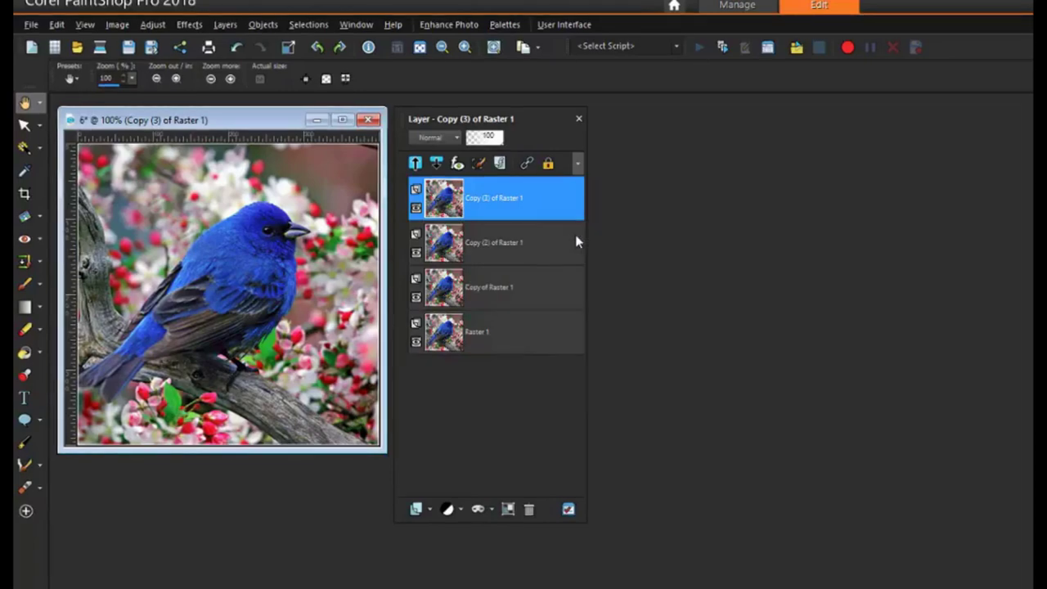
Step: Open the Alien Skin Xenofex 2 Puzzle effect for the Copy (3) of Raster 1 layer
click(549, 201)
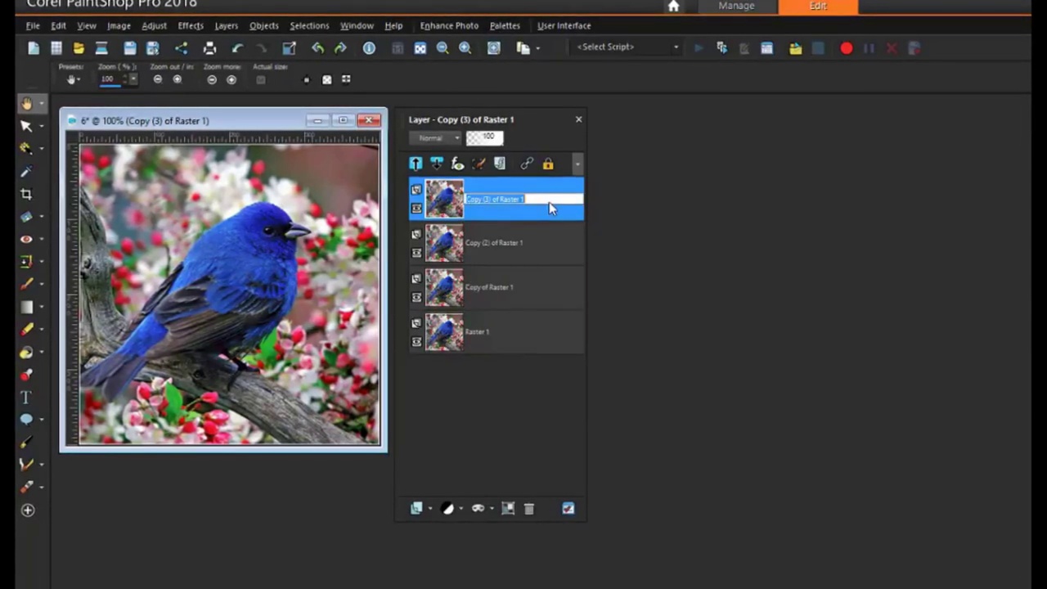
click(200, 26)
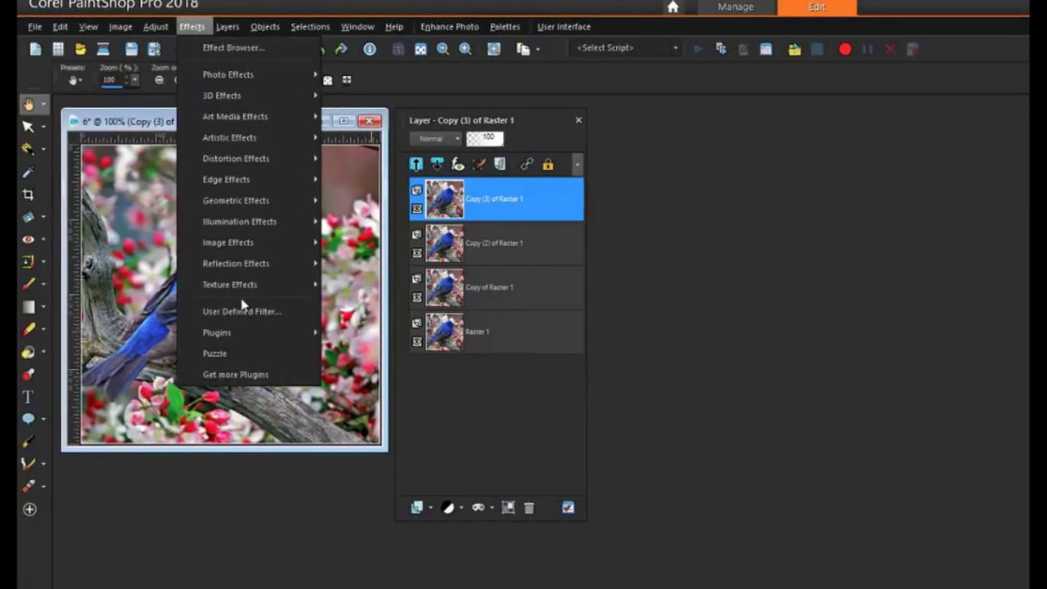
mouse_move(238, 335)
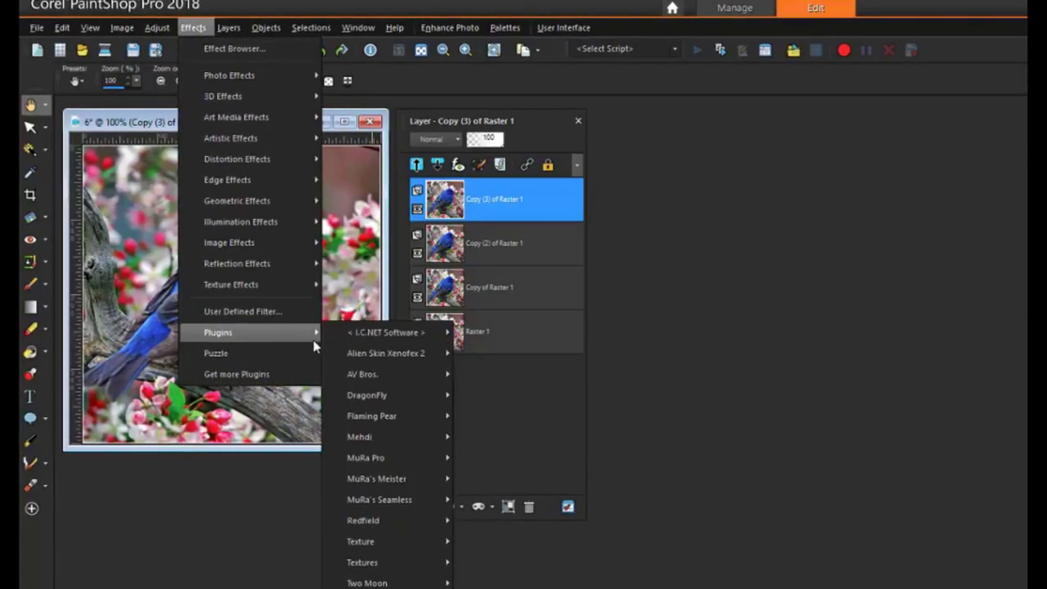
mouse_move(385, 353)
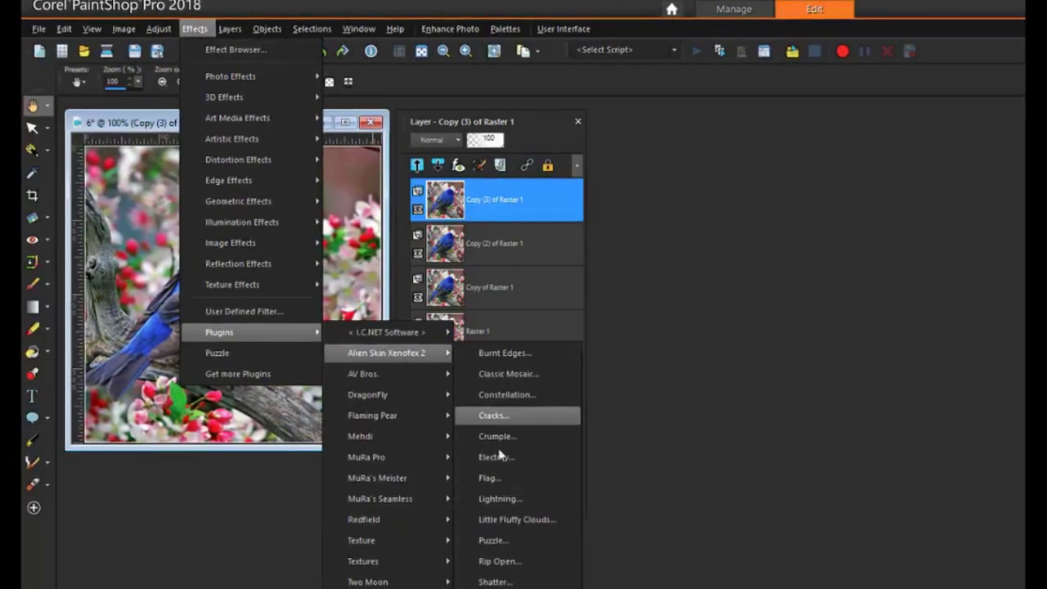
click(494, 542)
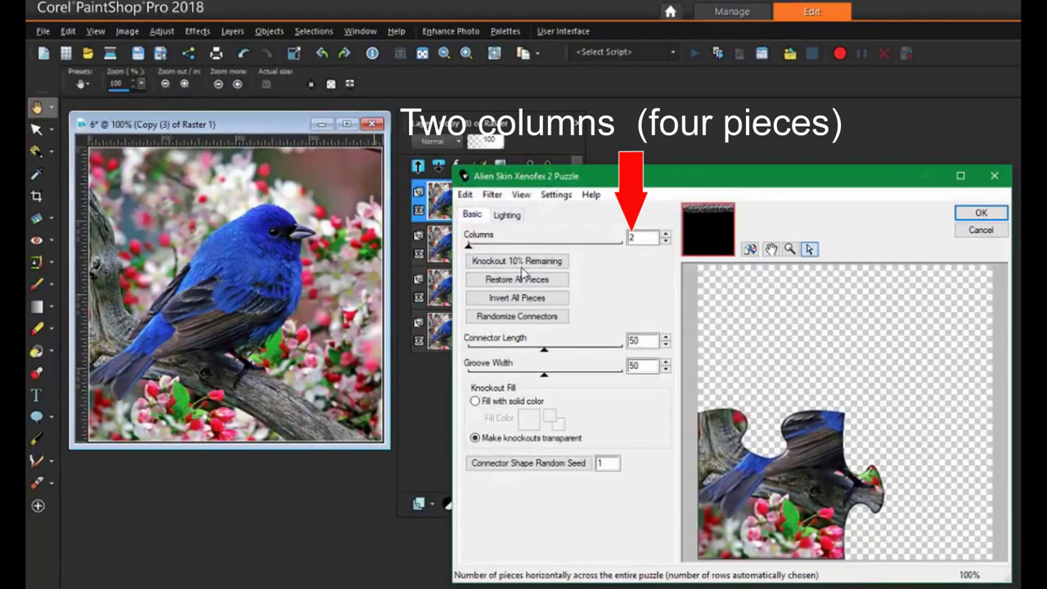
Step: Restore all puzzle pieces, knock out all except the upper-left one, and apply the effect to the Copy (3) of Raster 1 layer
click(511, 279)
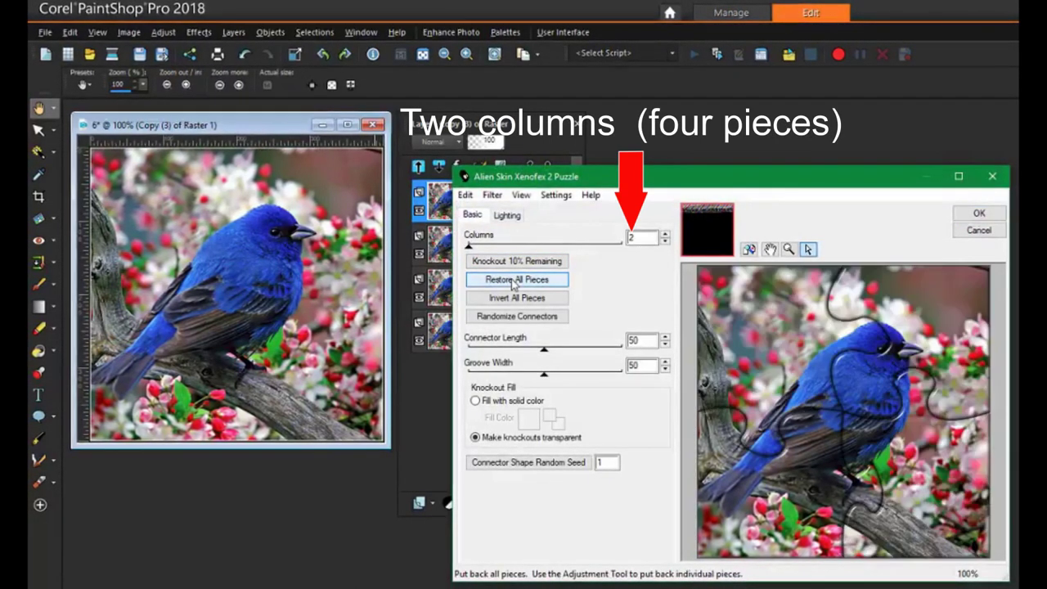
click(748, 250)
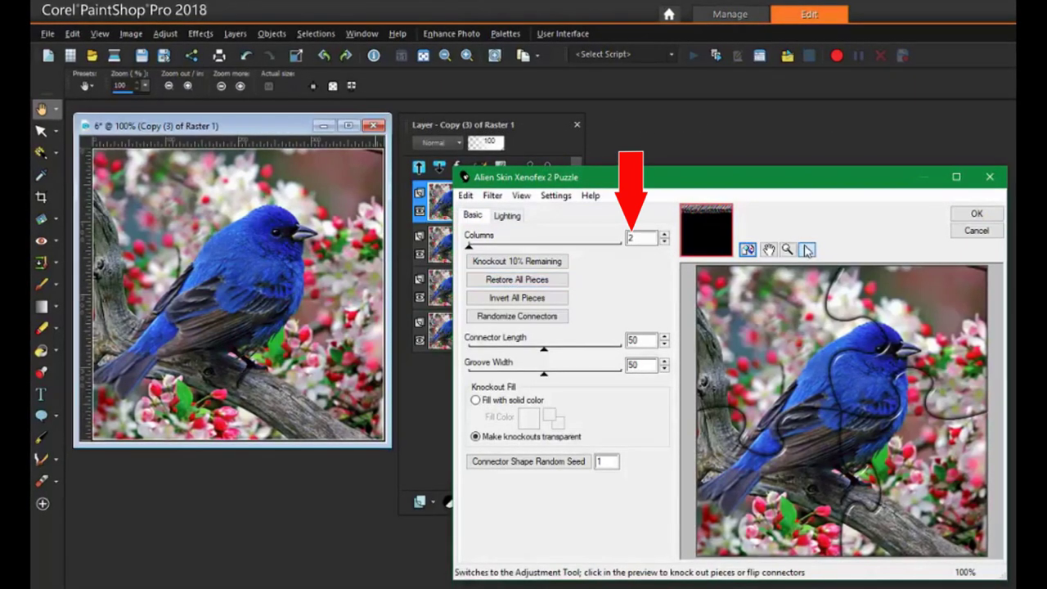
click(962, 334)
click(956, 494)
click(765, 540)
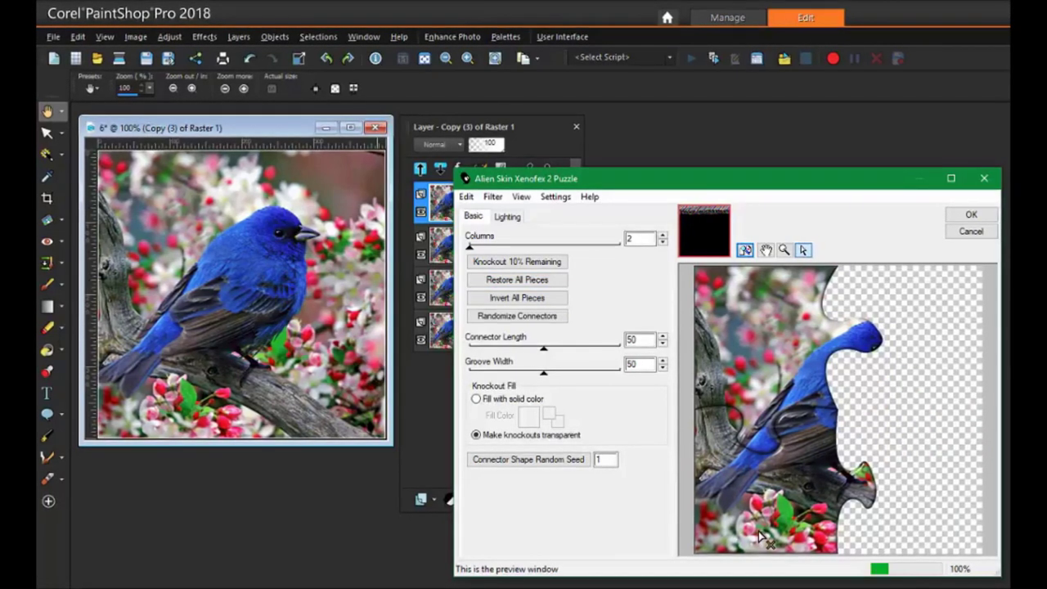
click(970, 214)
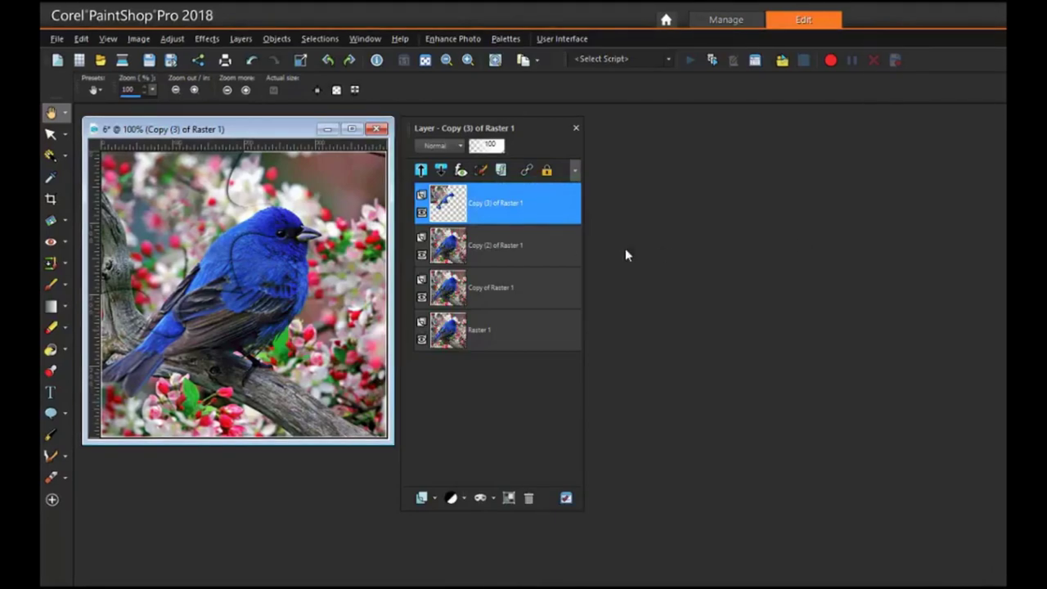
Step: Apply the Puzzle effect to the Copy (2) of Raster 1 layer, restoring all pieces and knocking out all except the upper-right one
click(532, 254)
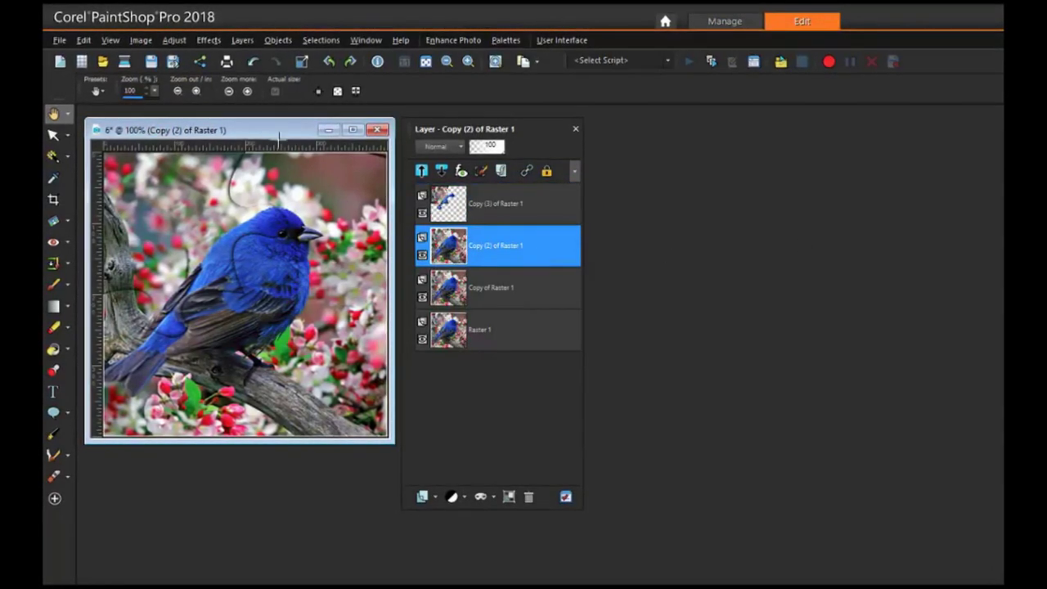
click(208, 39)
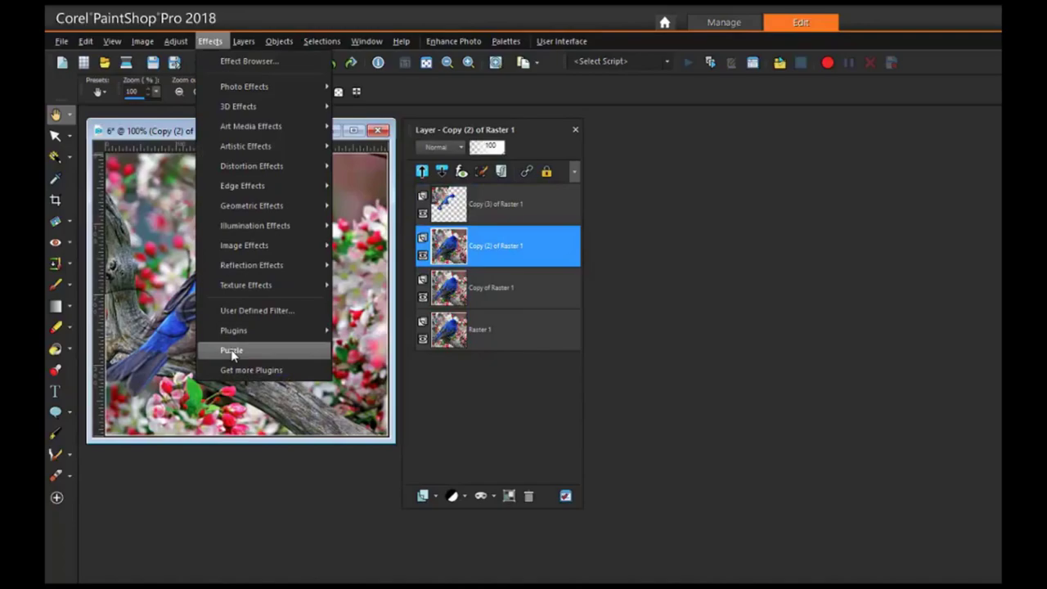
click(233, 352)
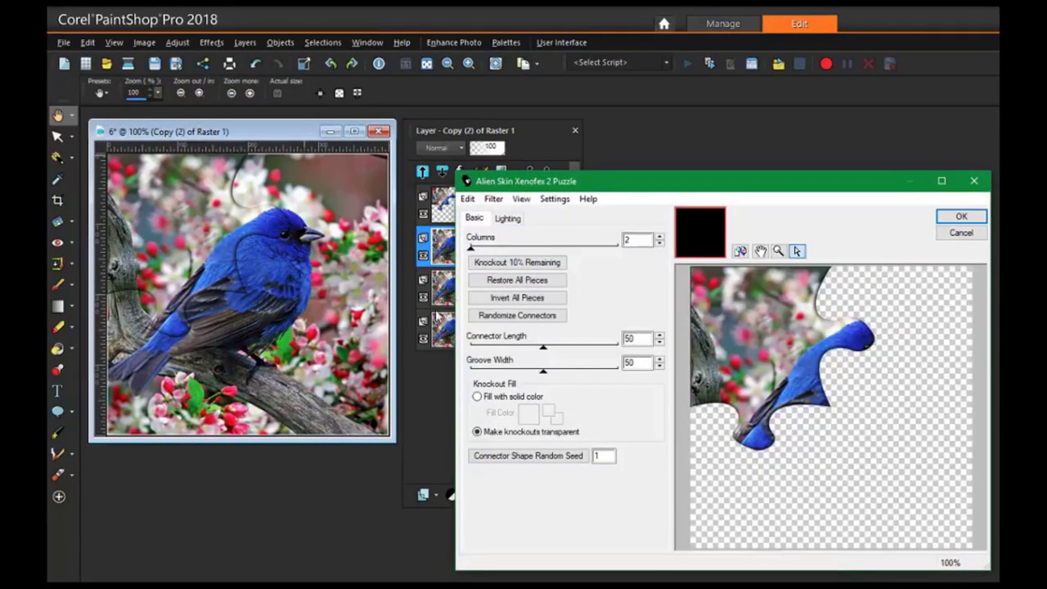
click(489, 283)
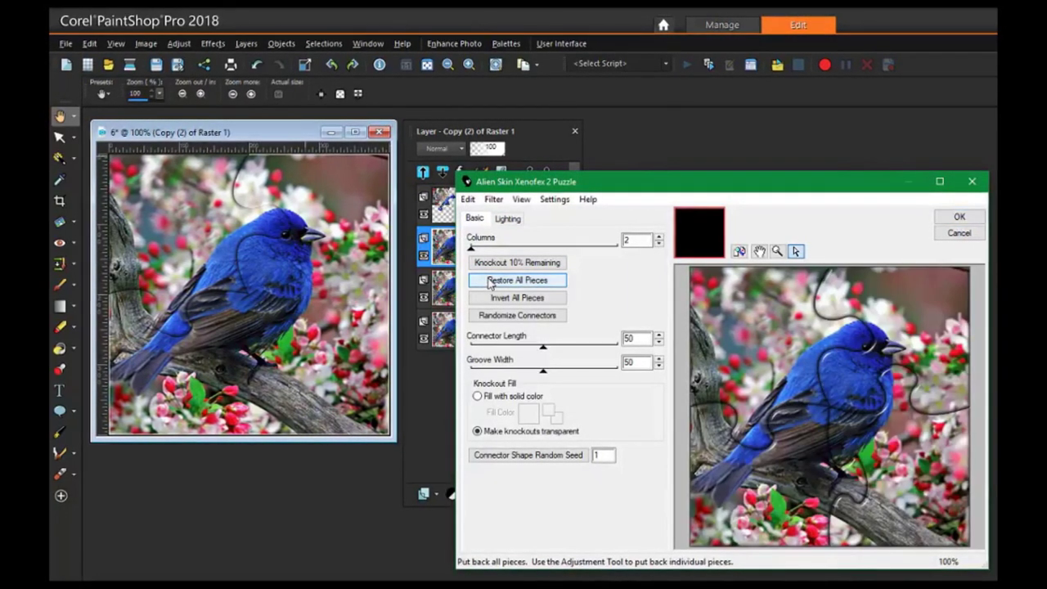
click(758, 328)
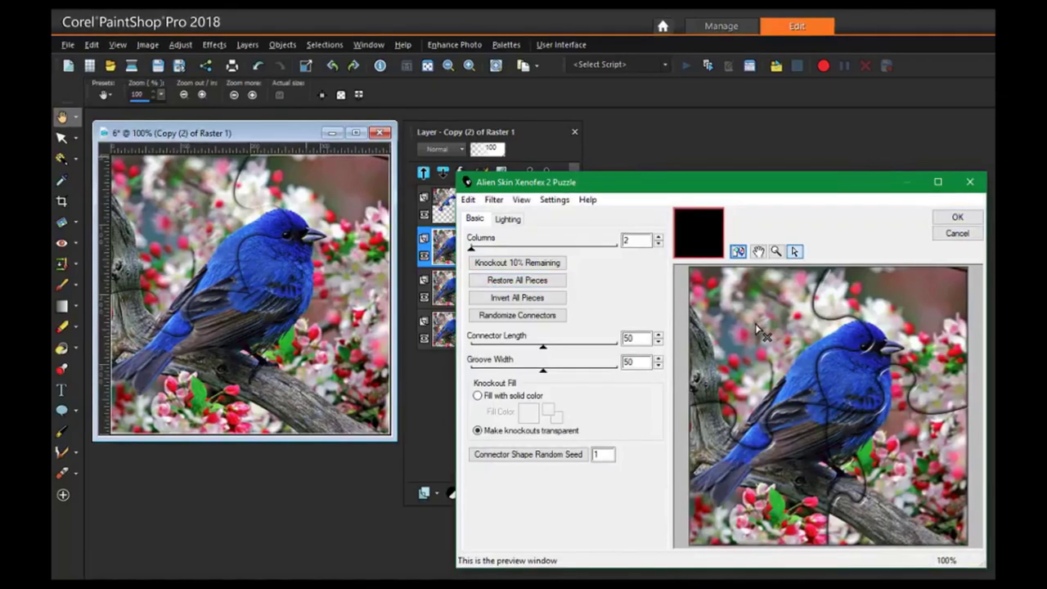
click(751, 514)
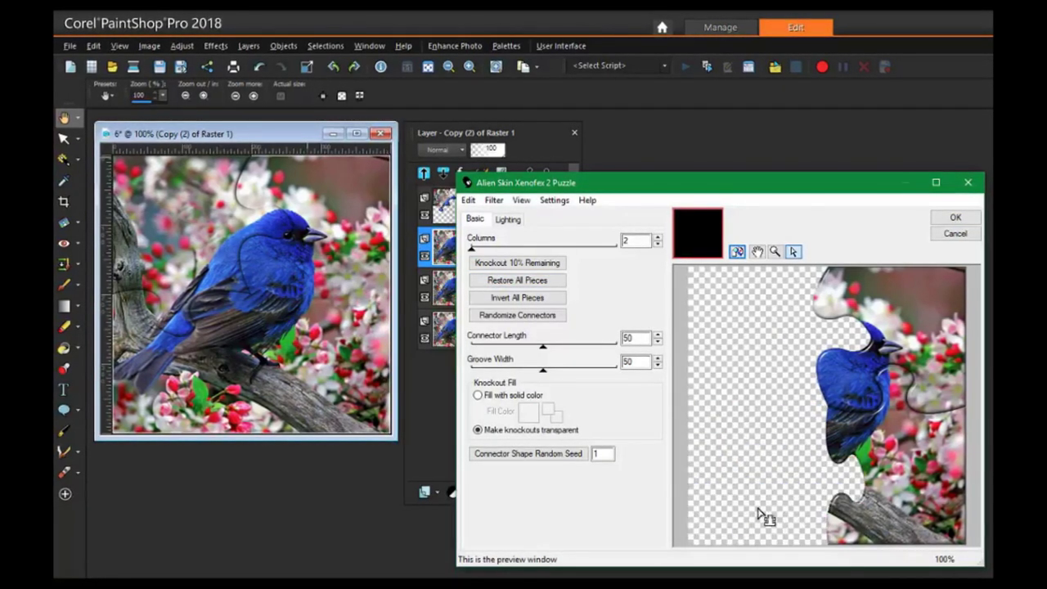
click(919, 507)
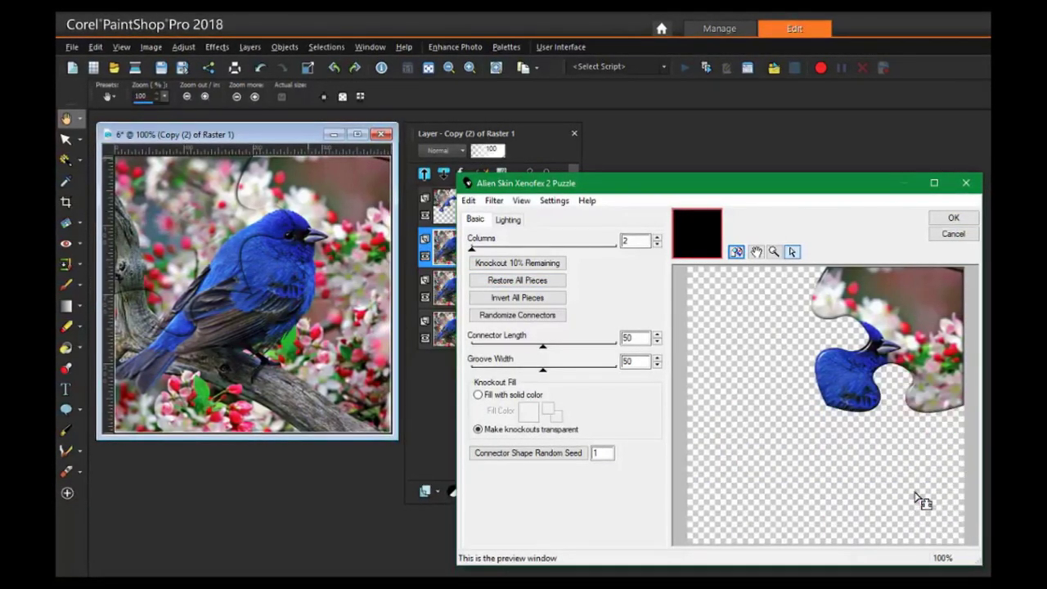
click(954, 217)
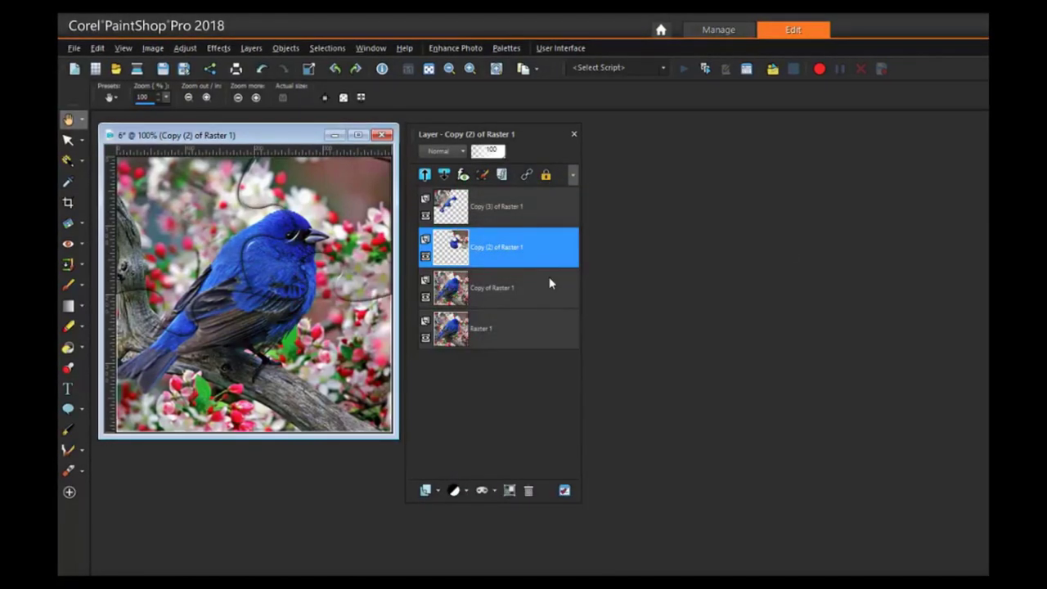
Step: Apply the Puzzle effect to the Copy of Raster 1 layer, restoring all pieces and knocking out all except the lower-left one
click(540, 289)
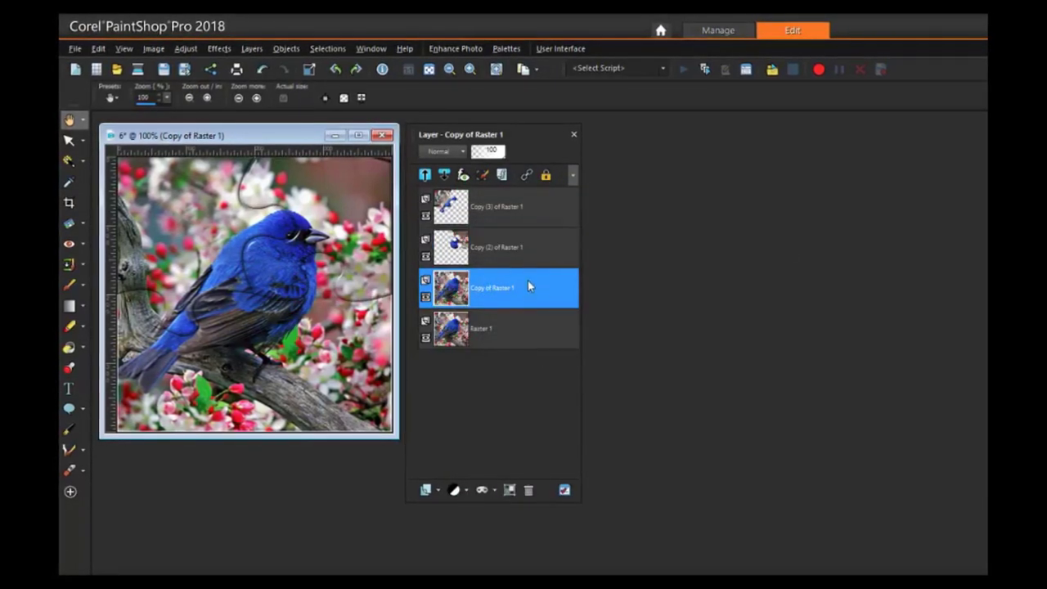
click(219, 49)
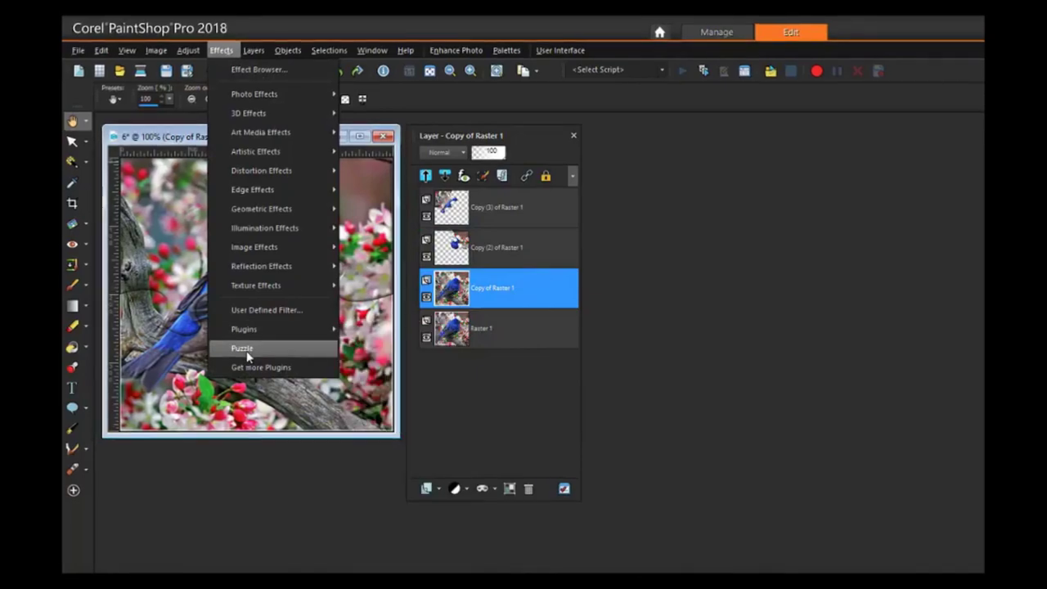
click(259, 348)
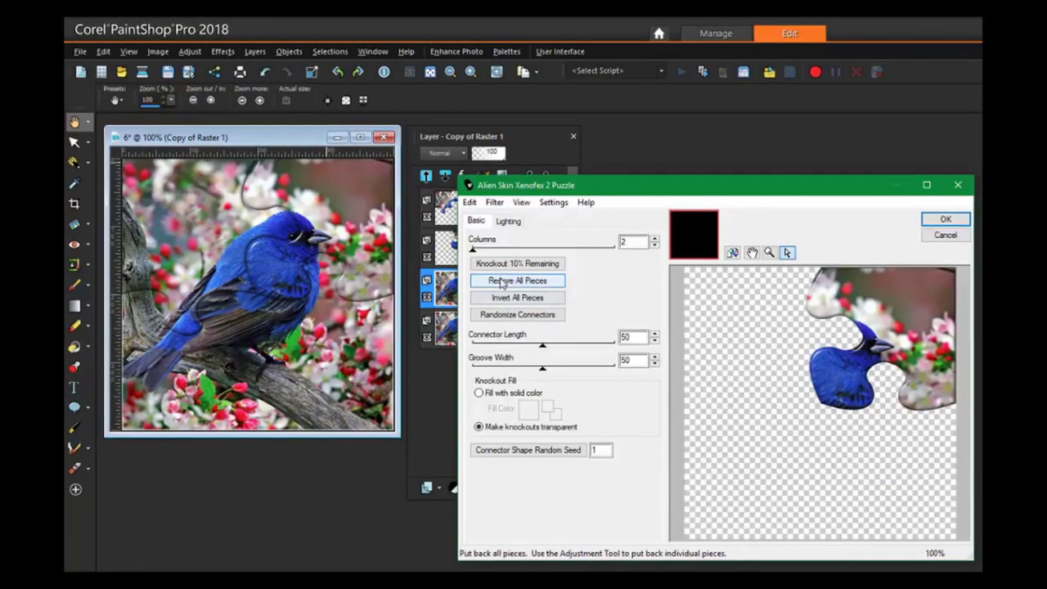
click(502, 284)
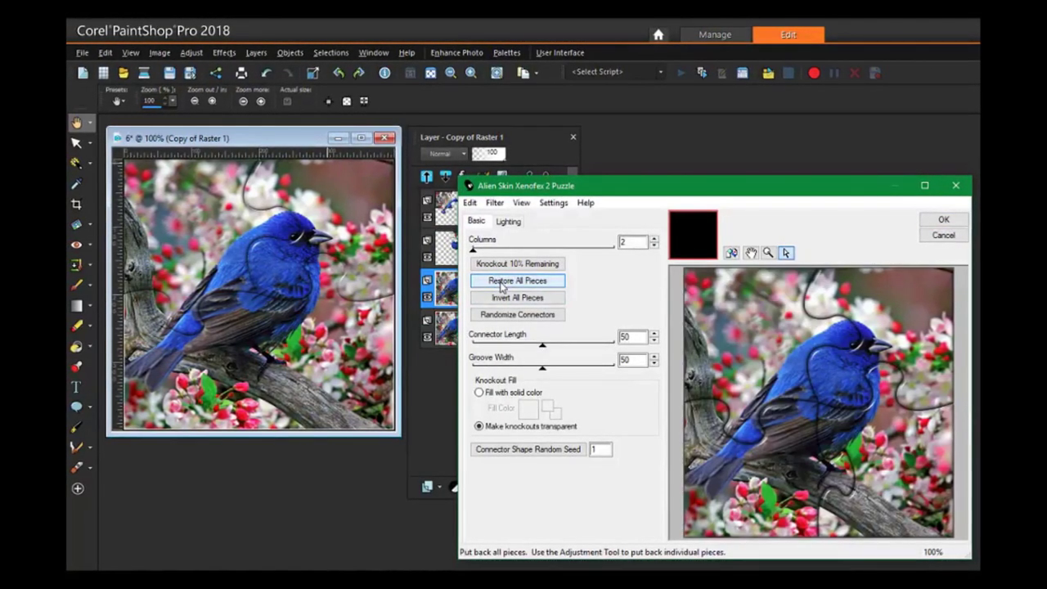
click(731, 317)
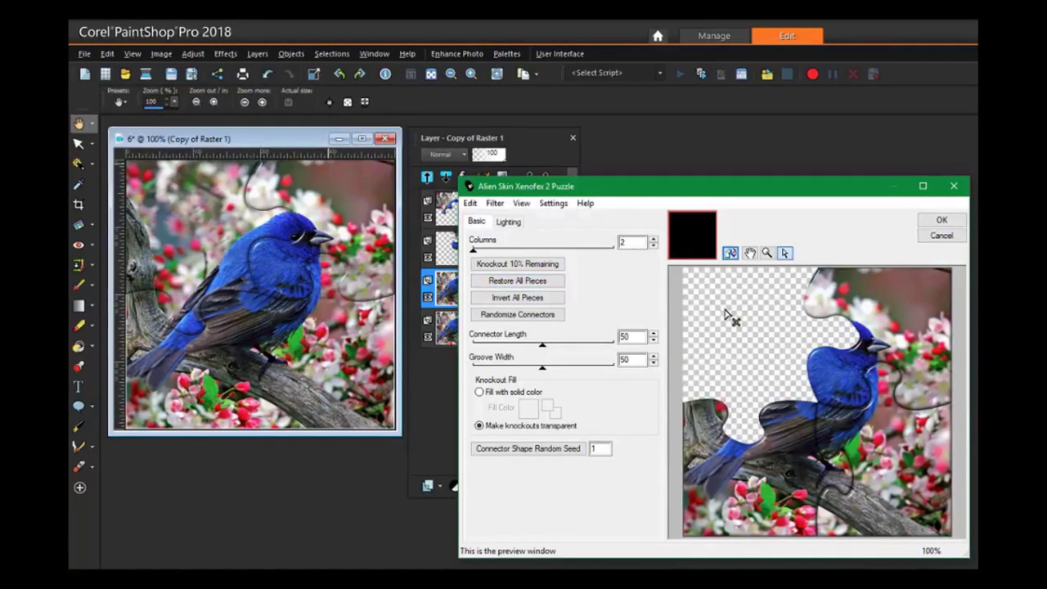
click(895, 315)
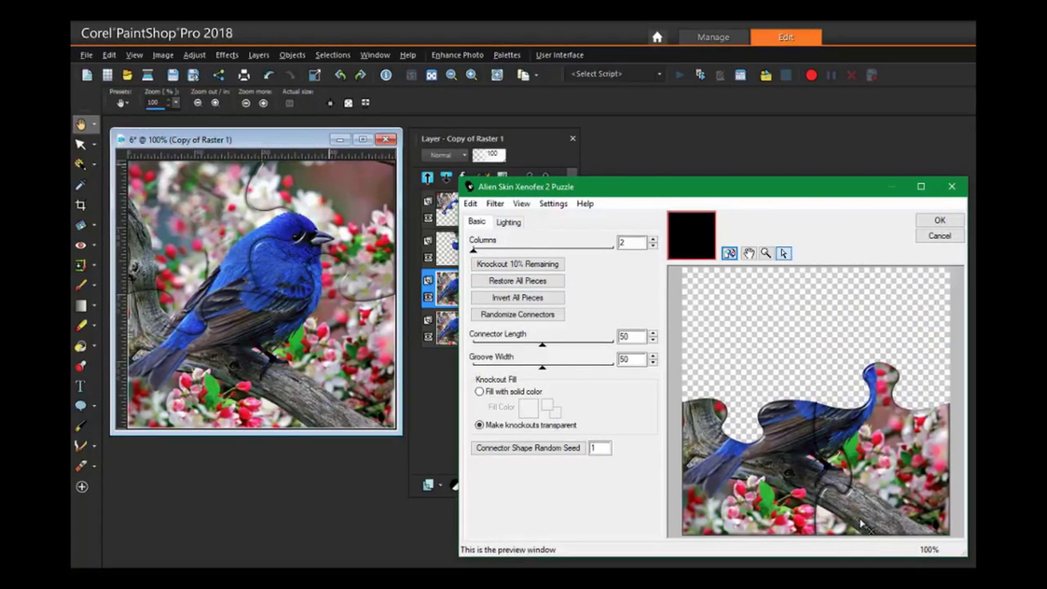
click(938, 221)
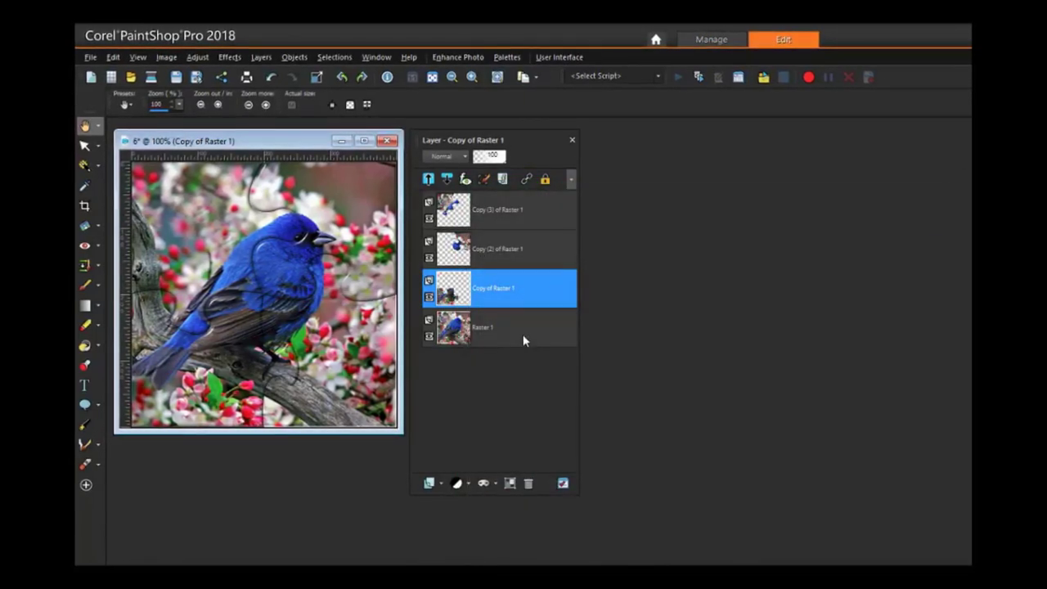
Step: Apply the Puzzle effect to the Raster 1 layer, restoring all pieces and knocking out all except the lower-right one
click(508, 323)
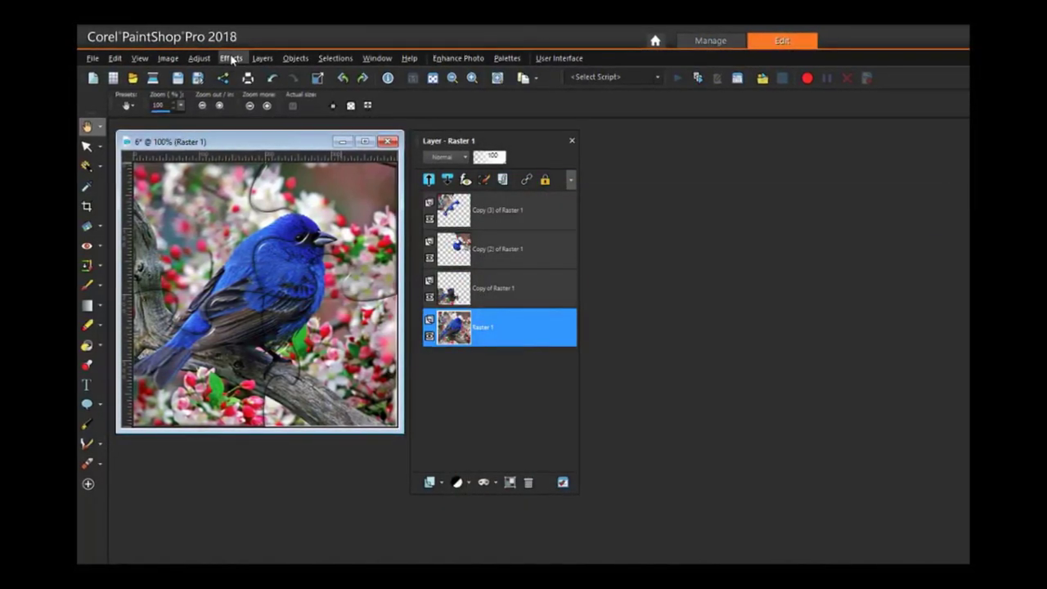
click(232, 60)
click(240, 357)
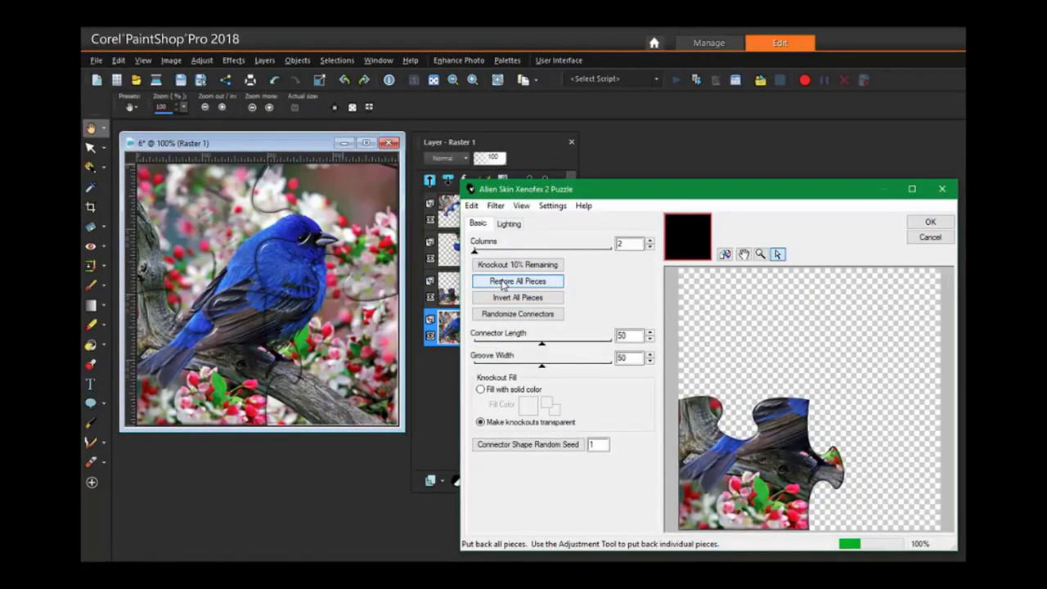
click(502, 282)
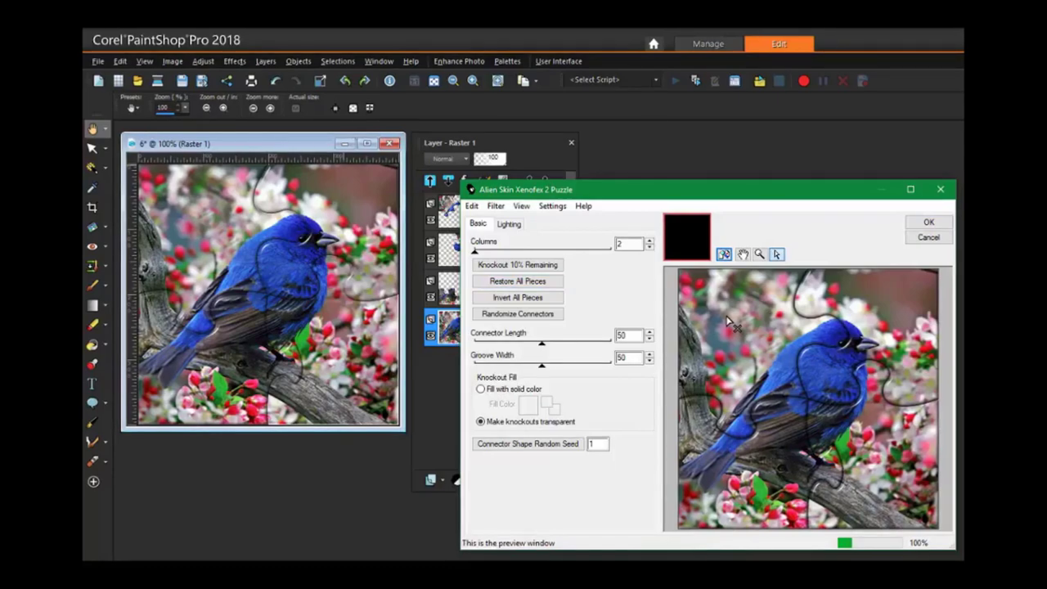
click(731, 322)
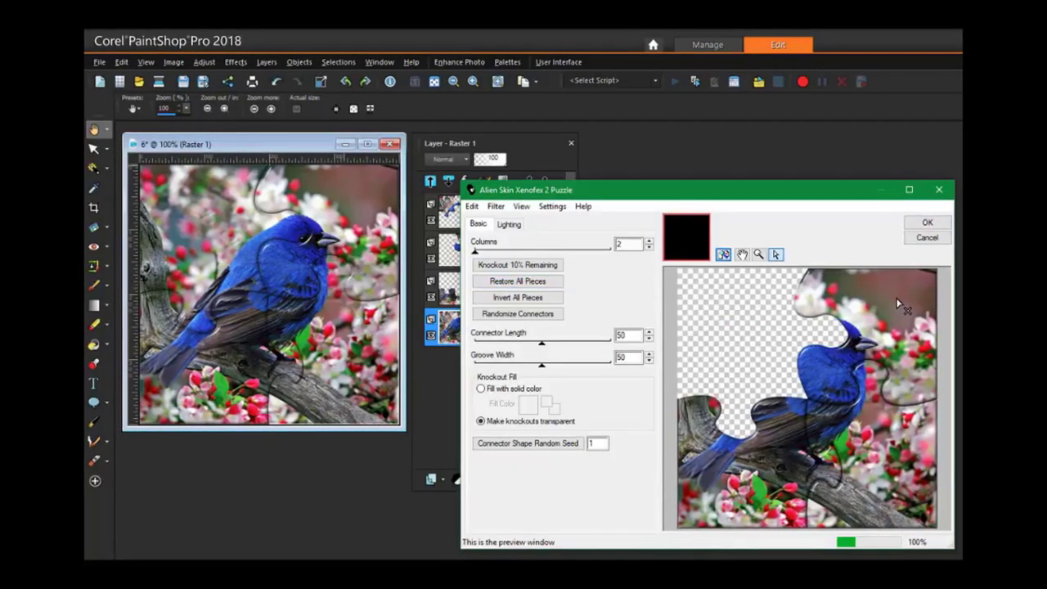
click(897, 299)
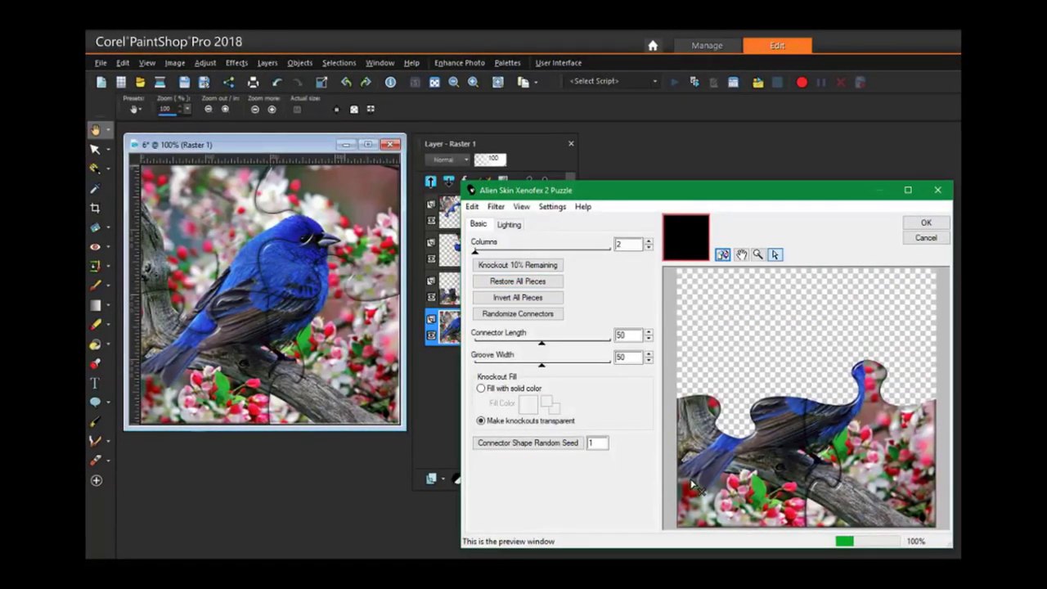
click(692, 484)
click(925, 225)
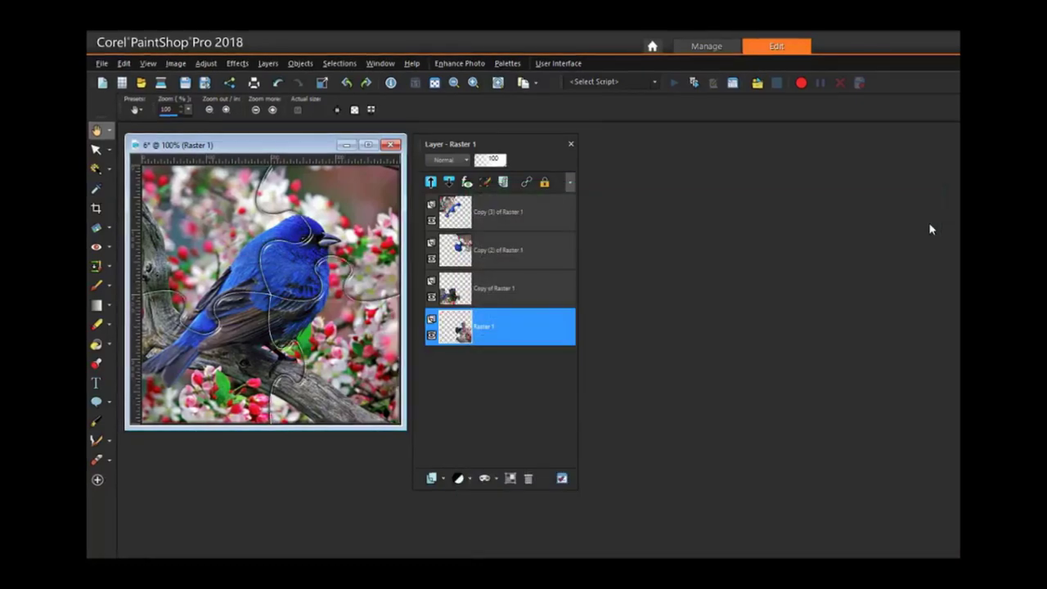
Step: Hide and show each of the four layers in turn to check the puzzle piece it contains
click(431, 338)
click(432, 325)
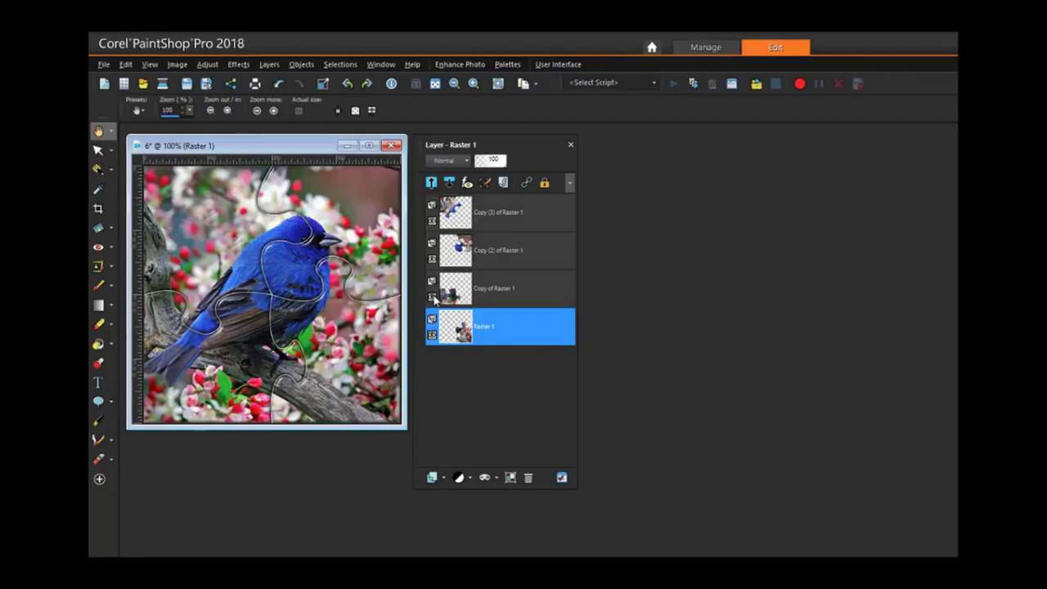
click(434, 298)
click(434, 295)
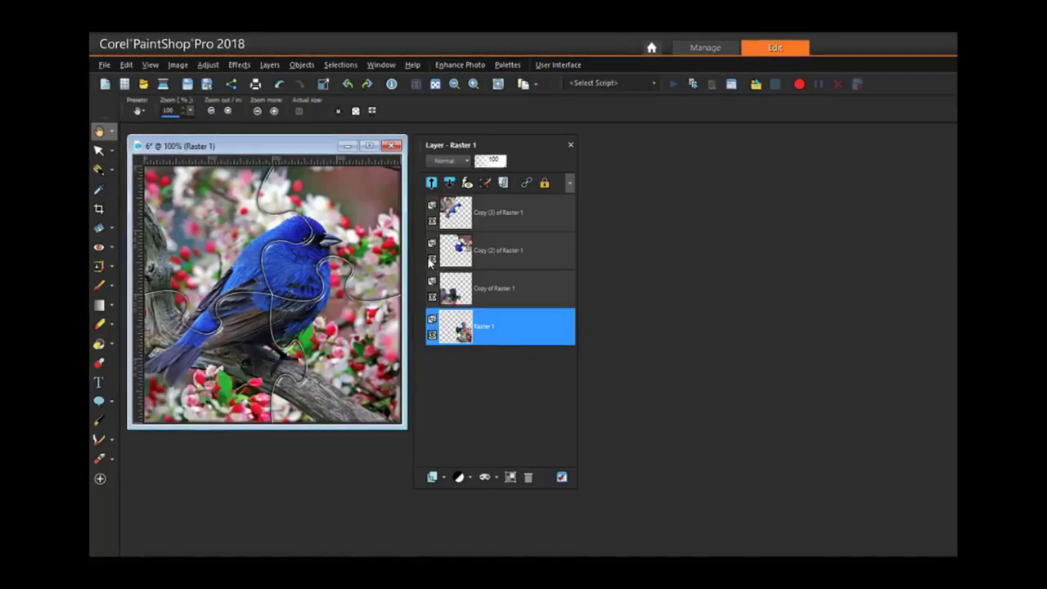
click(431, 259)
click(432, 259)
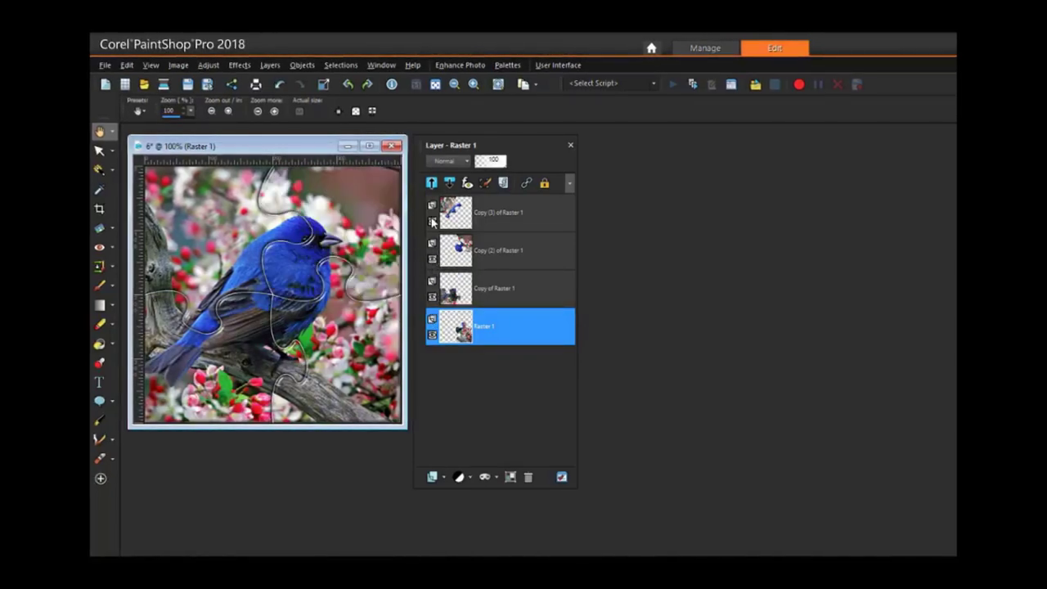
click(433, 223)
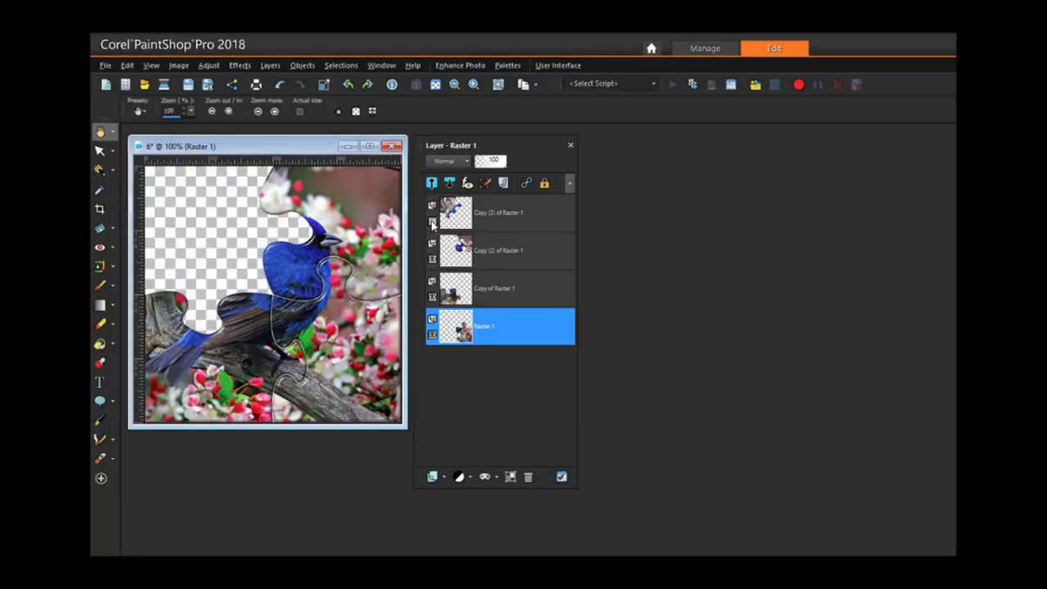
click(433, 222)
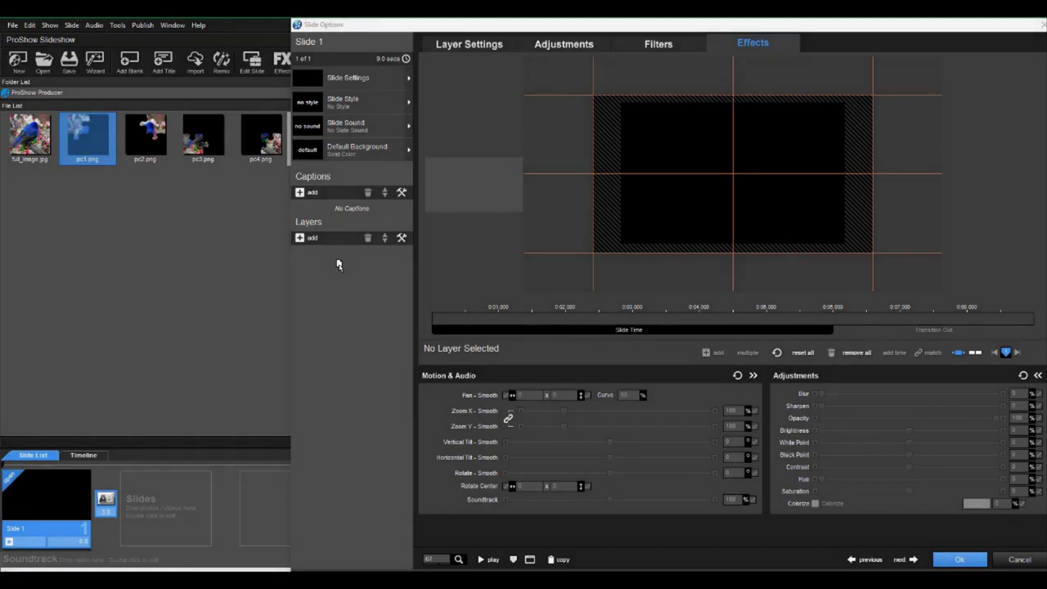
Step: Add pc1.png as a slide layer, set its starting zoom to 80%, and copy the settings to the next keyframe
click(742, 413)
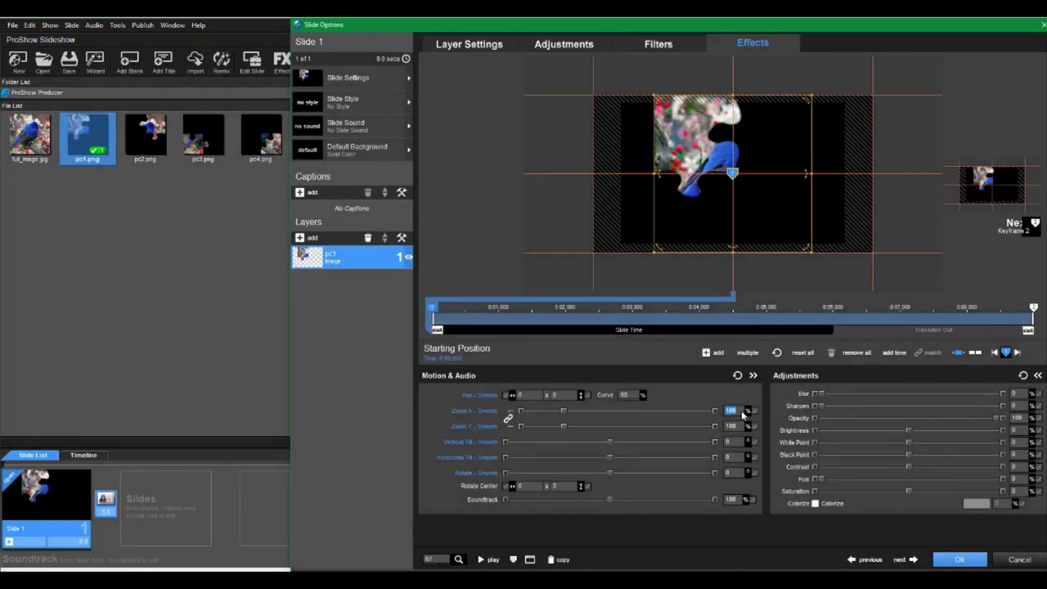
text(80)
key(Return)
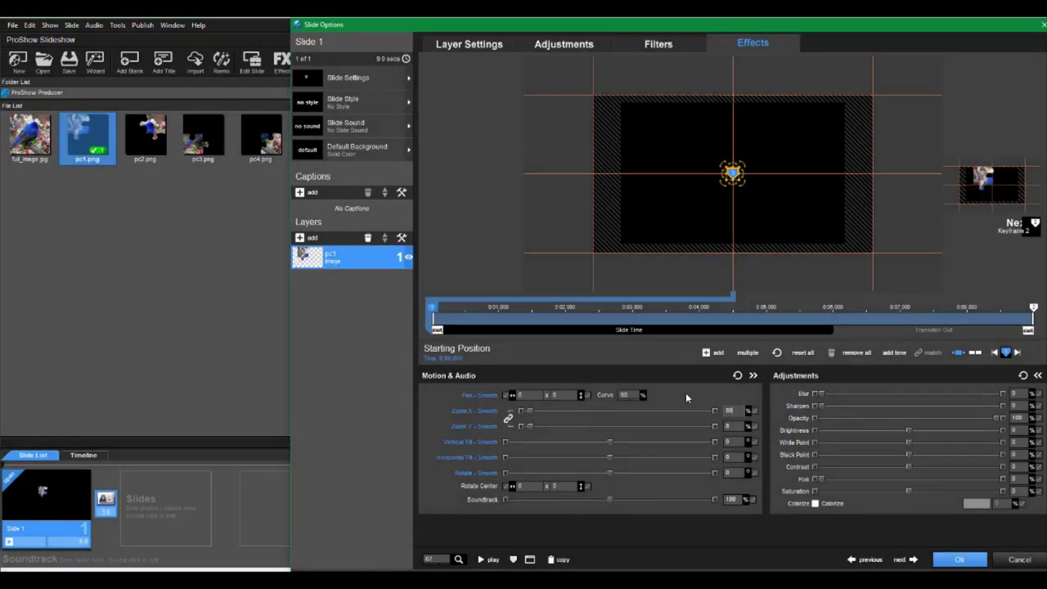
click(565, 560)
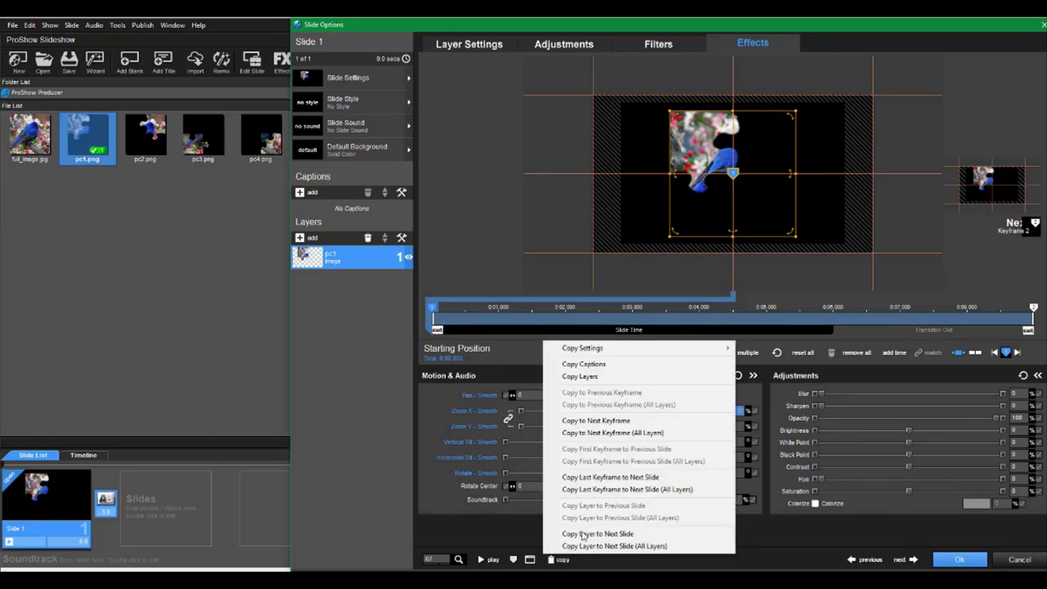
click(600, 420)
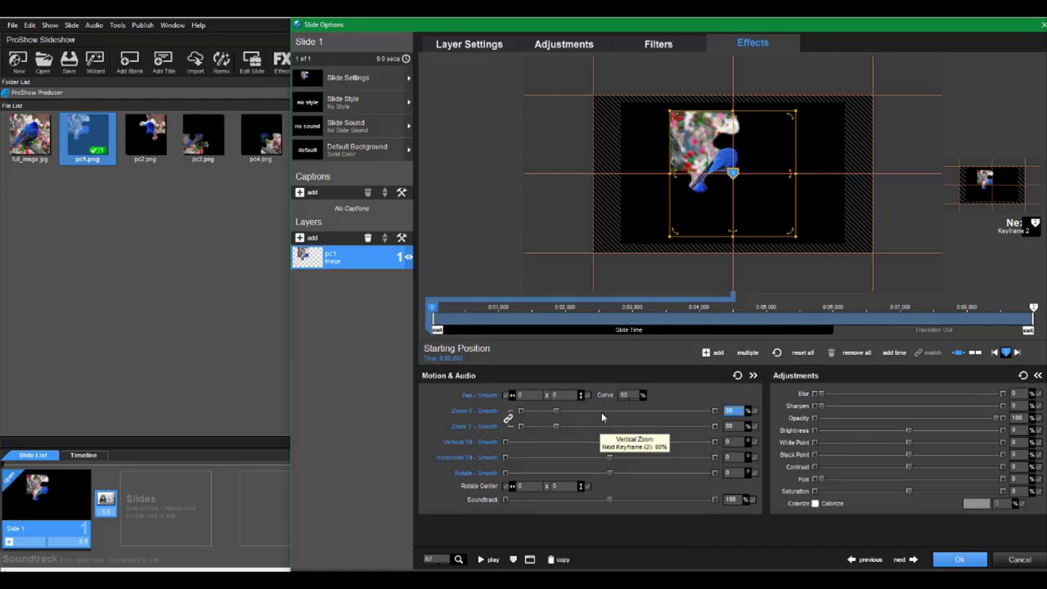
Step: Add a keyframe at about 3 seconds and make pc1 start beyond the frame's upper-left corner at about -72 x -90, previewing the motion
click(632, 309)
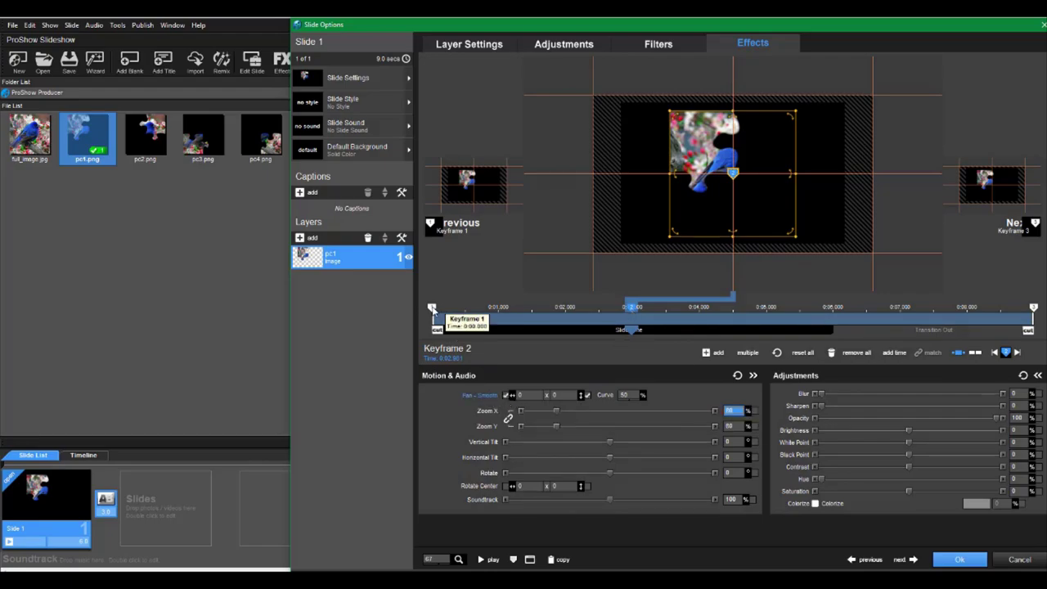
click(433, 308)
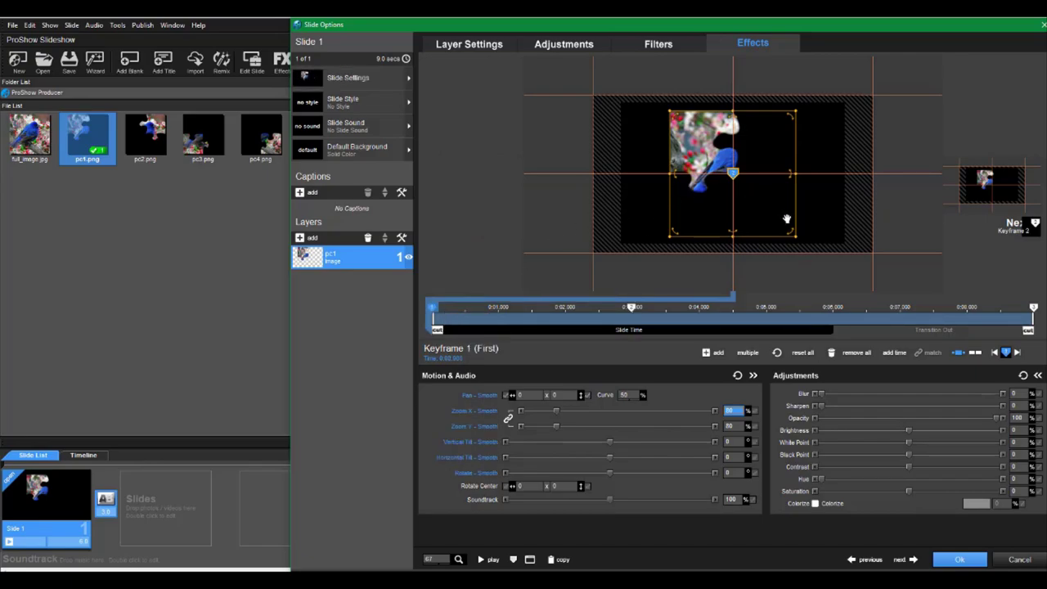
drag(783, 219, 580, 78)
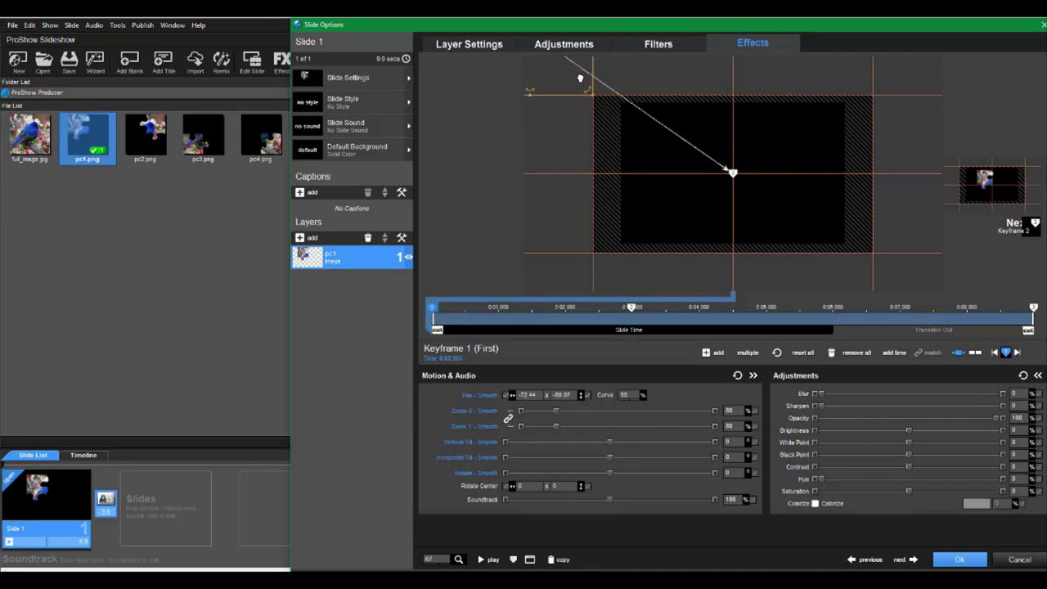
click(490, 560)
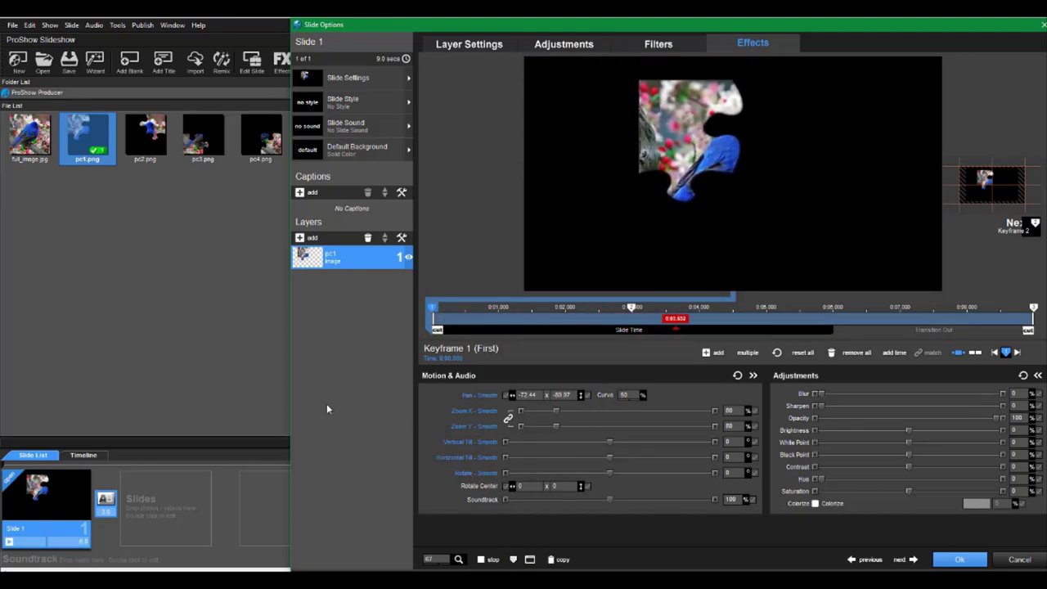
click(486, 562)
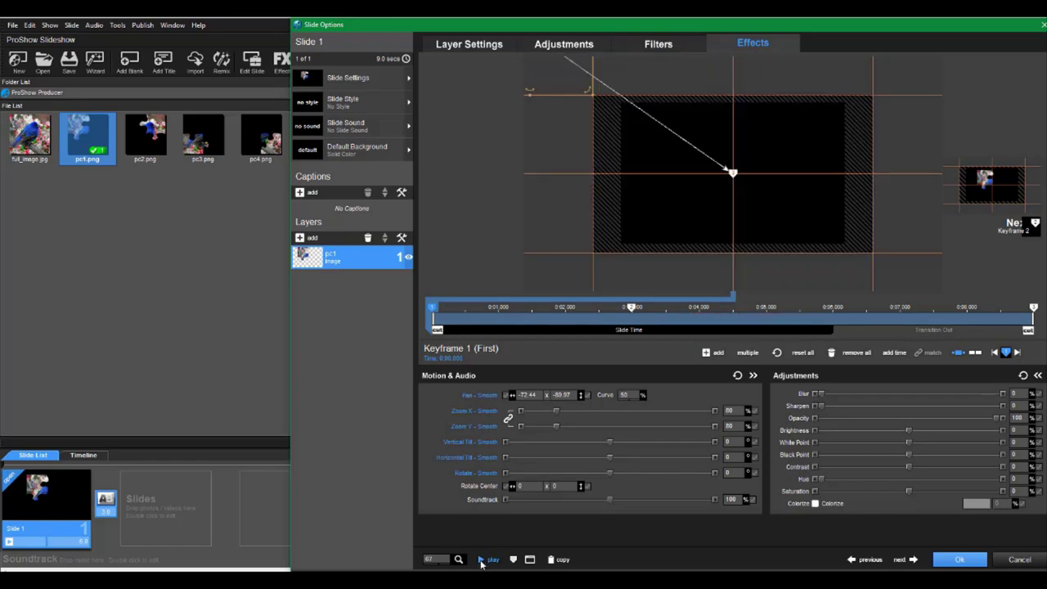
Step: Duplicate the pc1 layer three times to get four identical animated layers
right_click(373, 266)
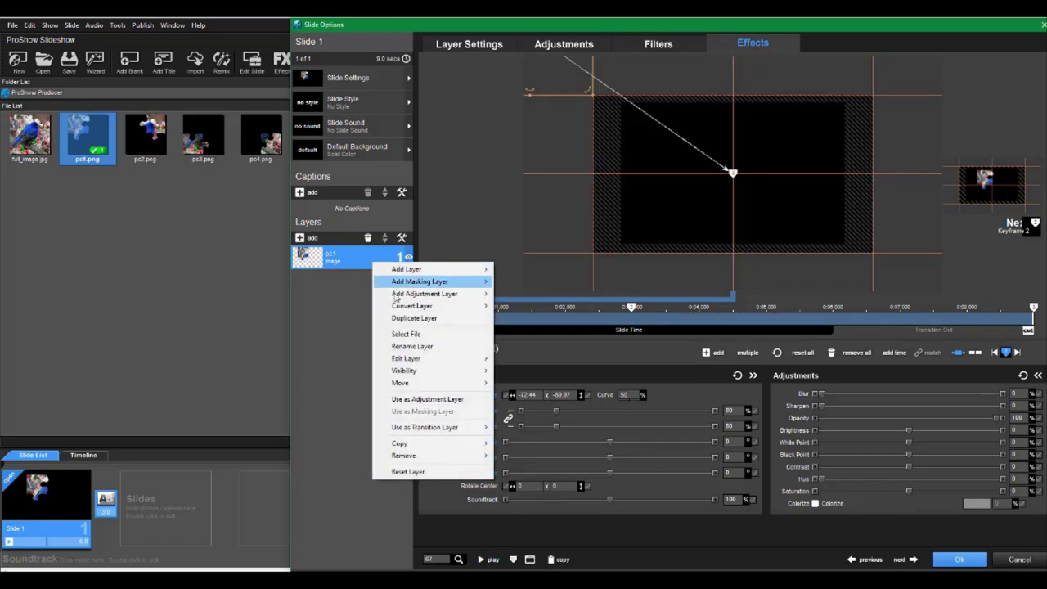
click(402, 318)
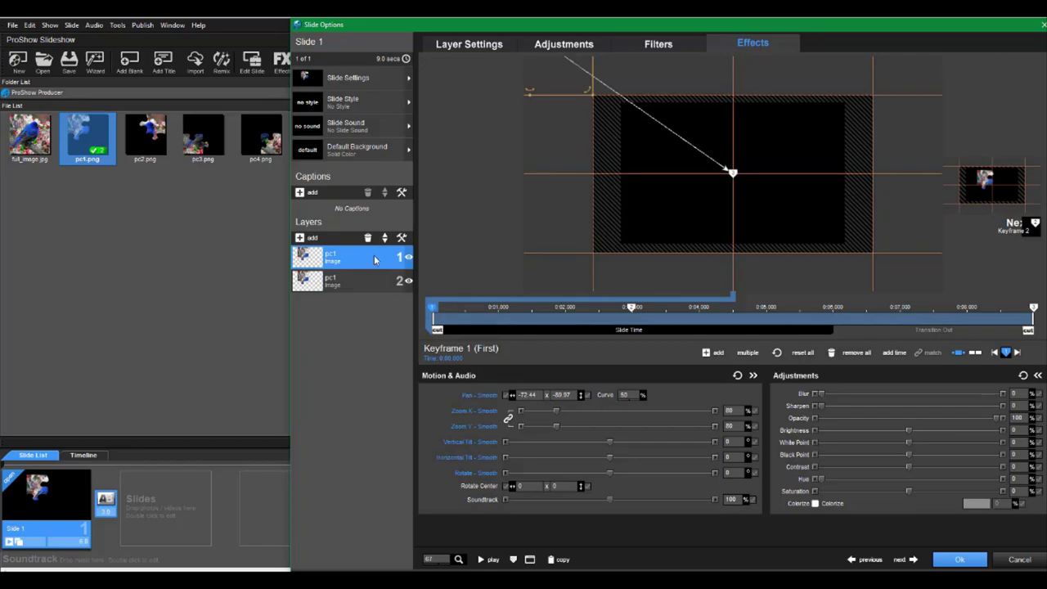
right_click(374, 260)
click(404, 317)
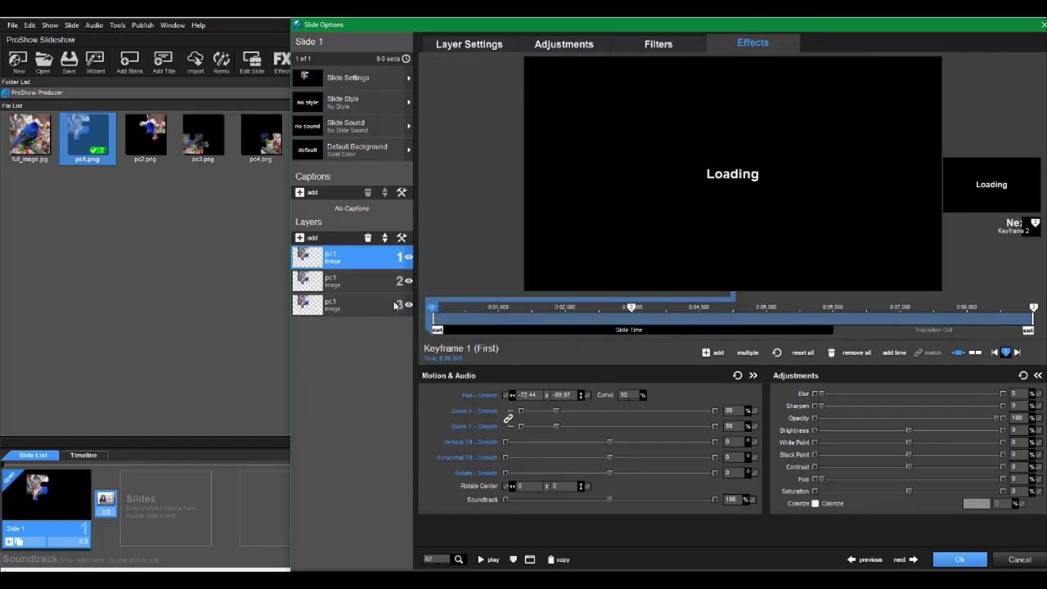
right_click(362, 257)
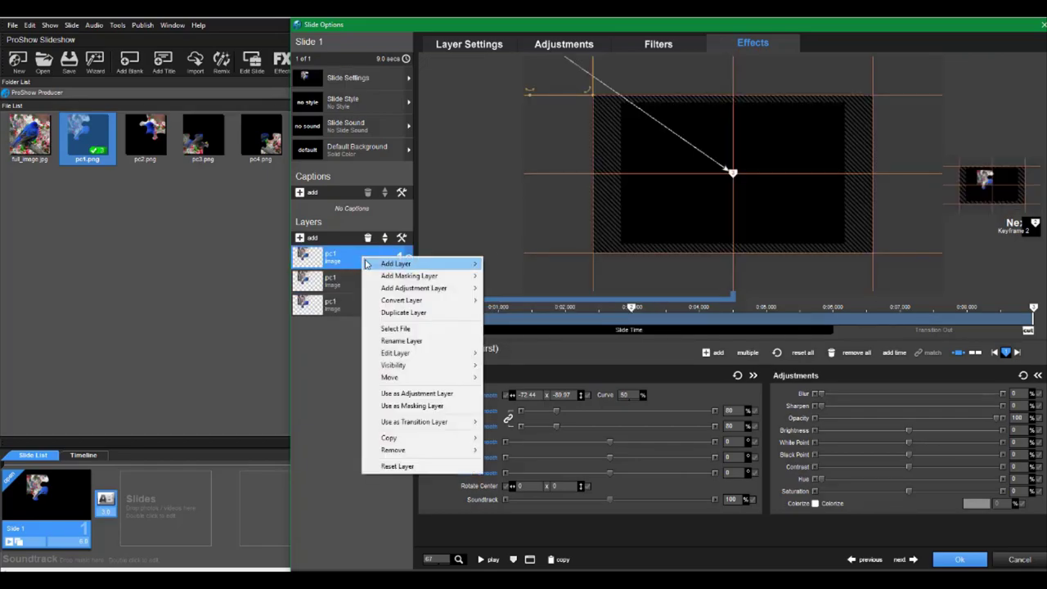
click(386, 316)
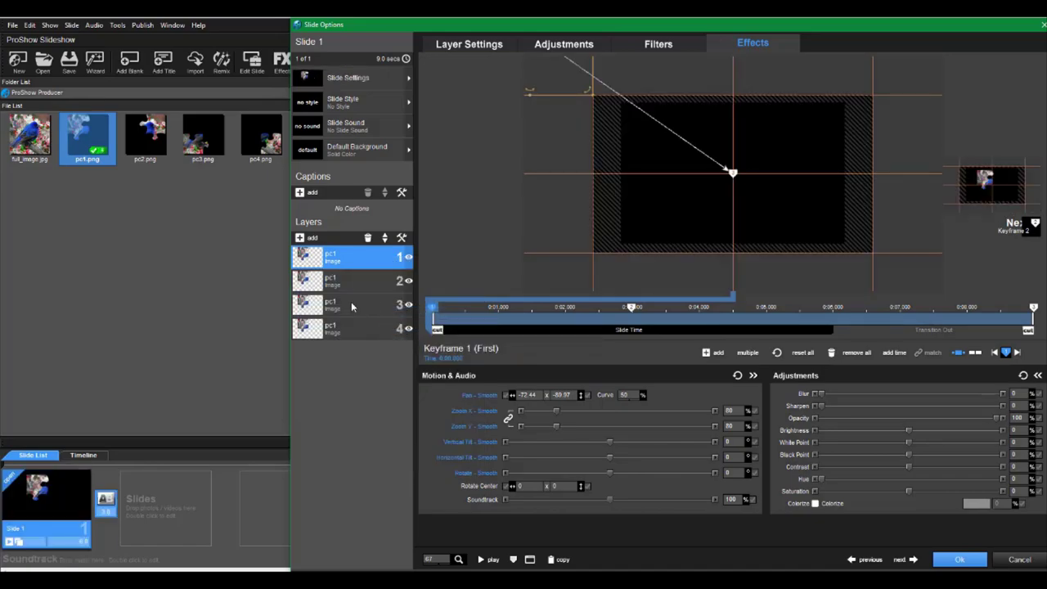
Step: Replace the images of layers 2, 3 and 4 with pc2.png, pc3.png and pc4.png respectively
click(156, 125)
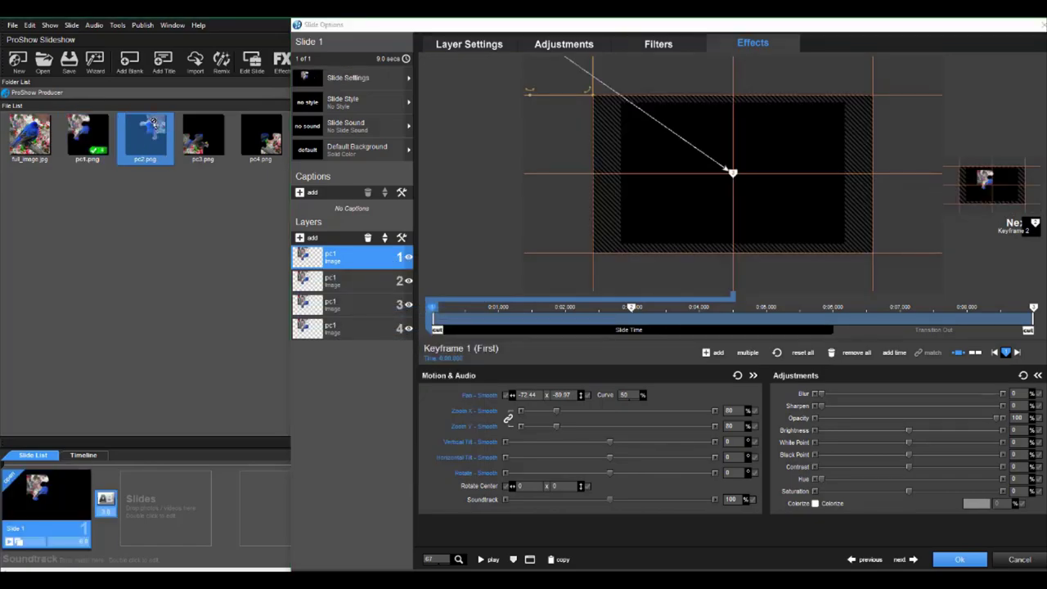
click(297, 277)
drag(299, 278, 301, 280)
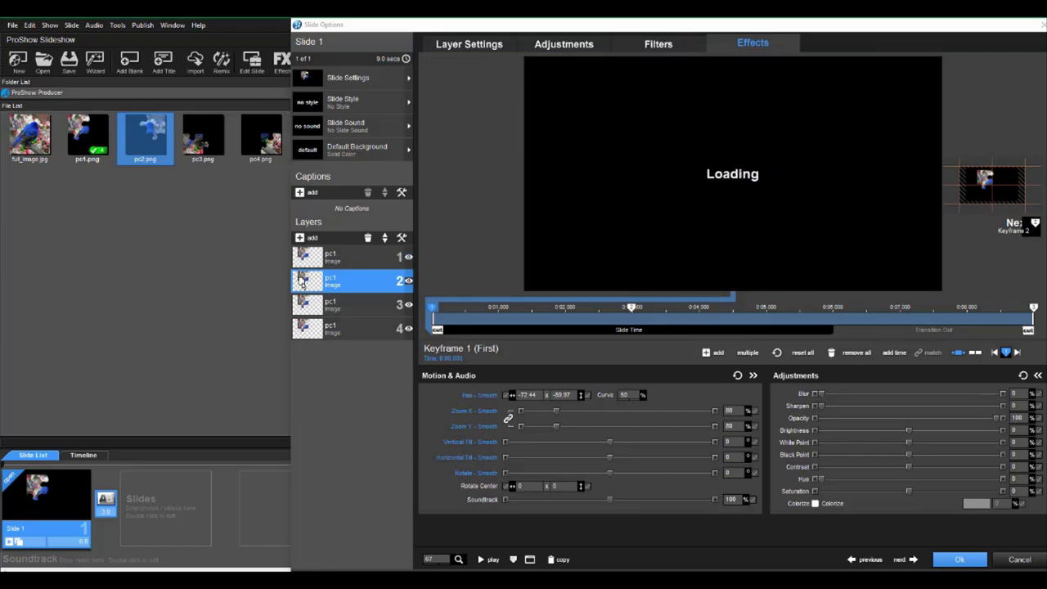
click(206, 138)
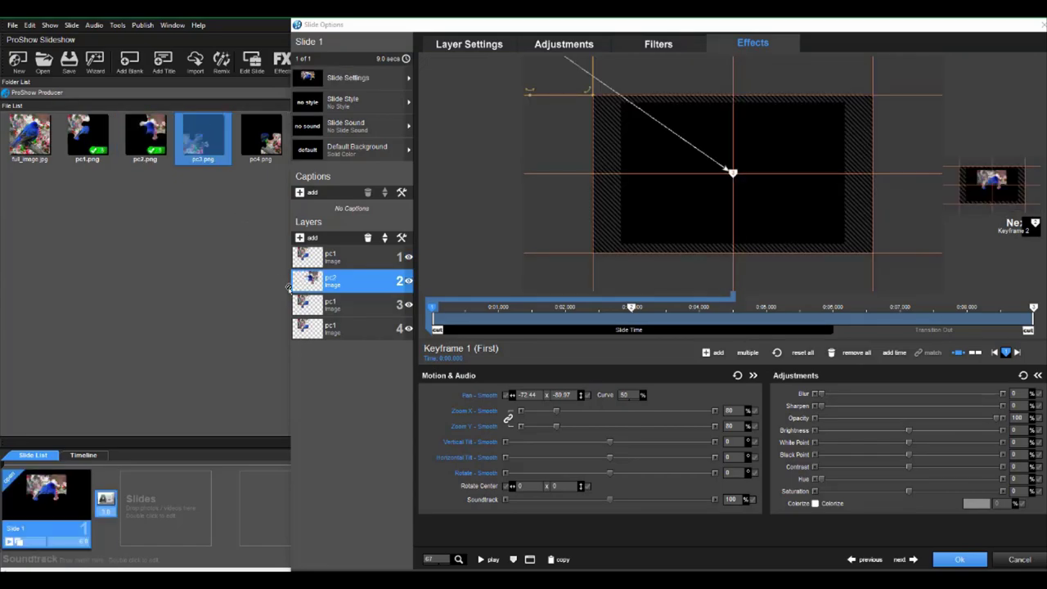
click(307, 305)
drag(304, 303, 306, 304)
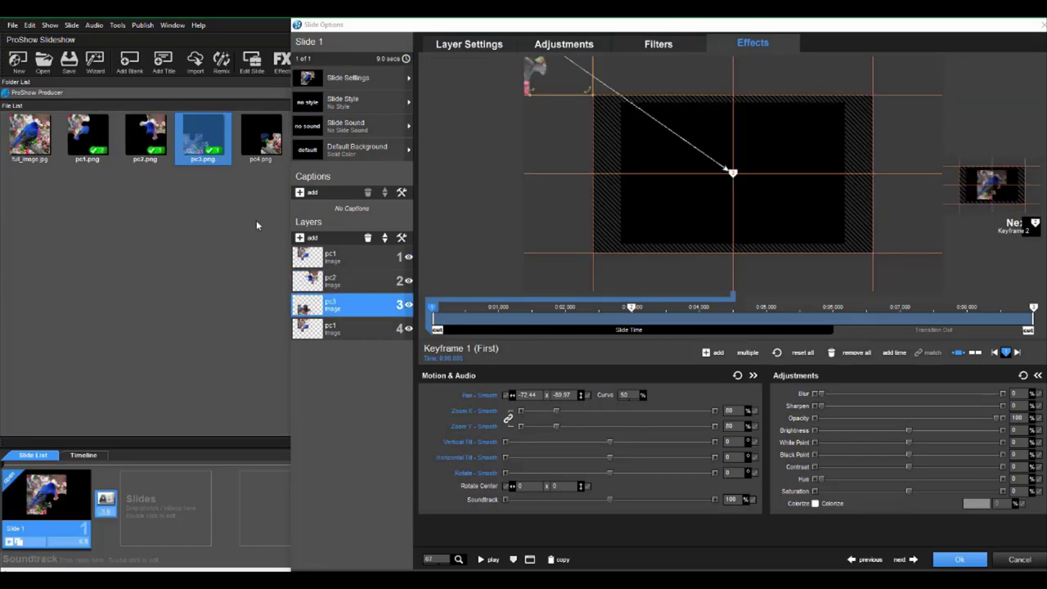
click(268, 136)
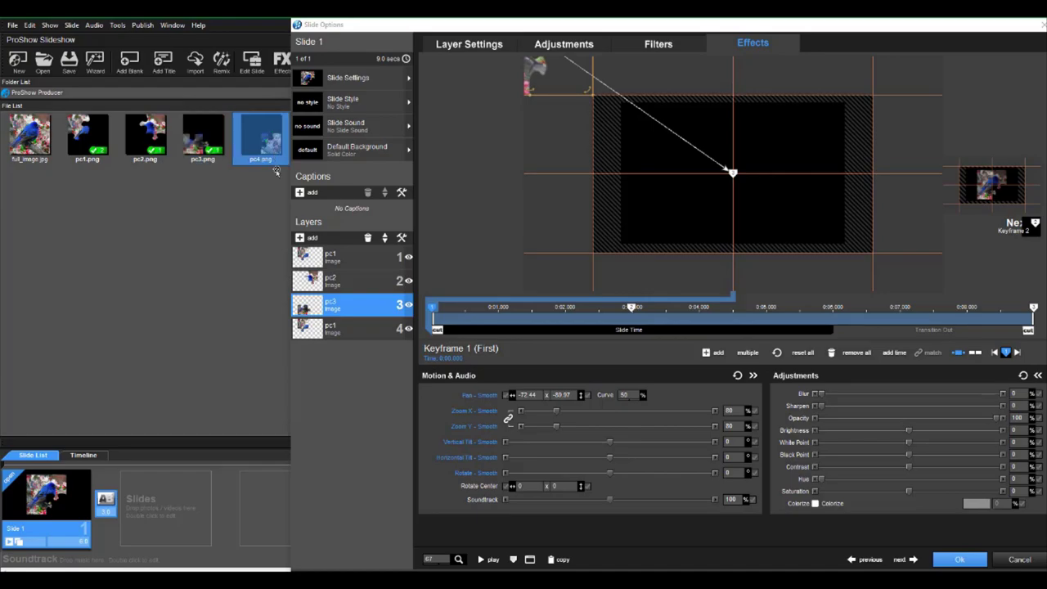
click(308, 328)
drag(308, 328, 308, 328)
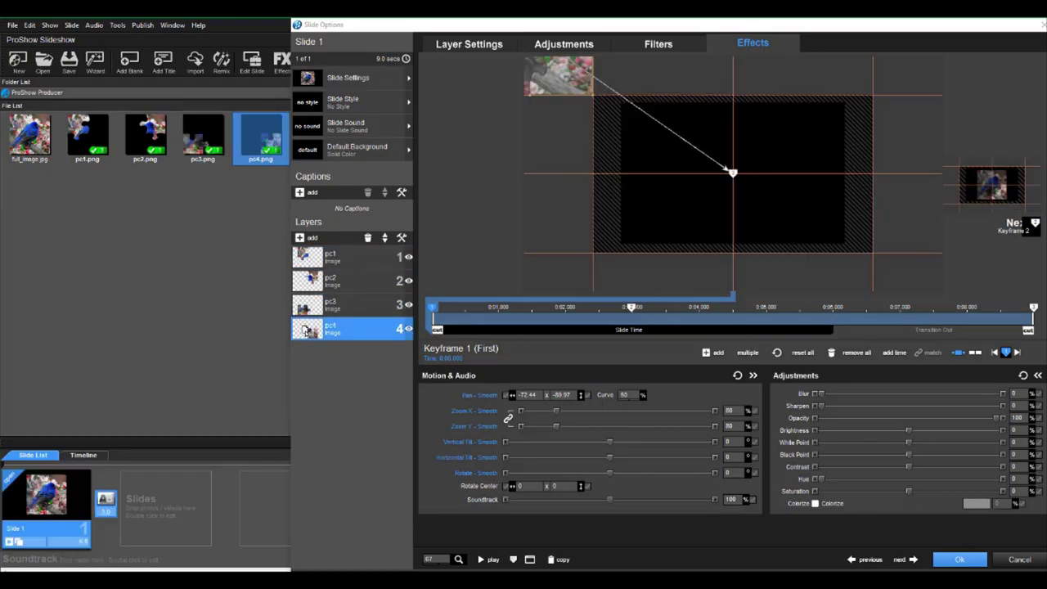
Step: Move the first-keyframe positions of pc2, pc3 and pc4 beyond the frame's upper-right, lower-left and lower-right corners respectively, and preview the assembly
click(353, 279)
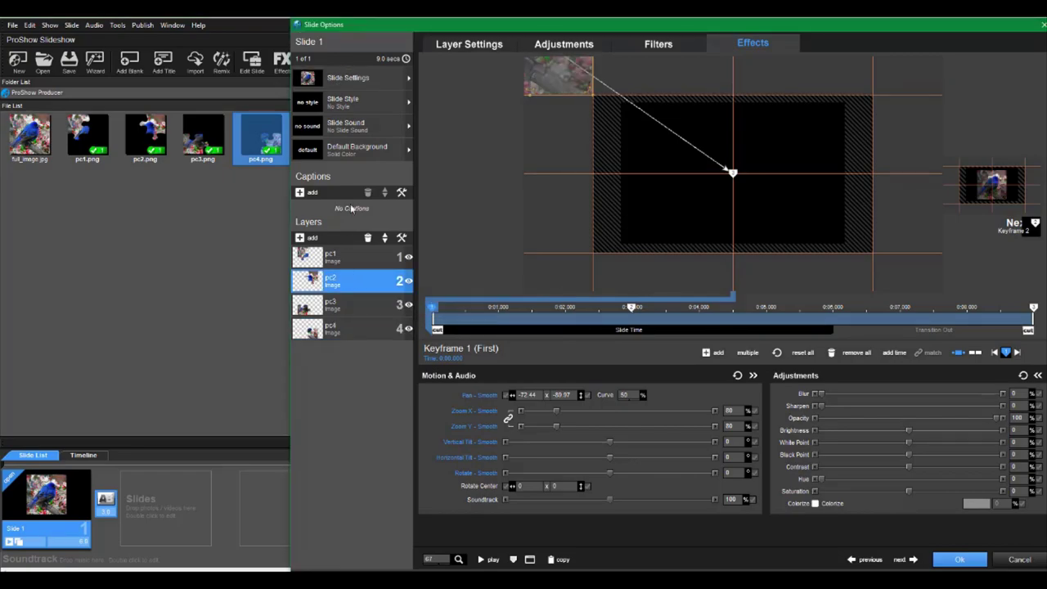
drag(533, 71, 943, 67)
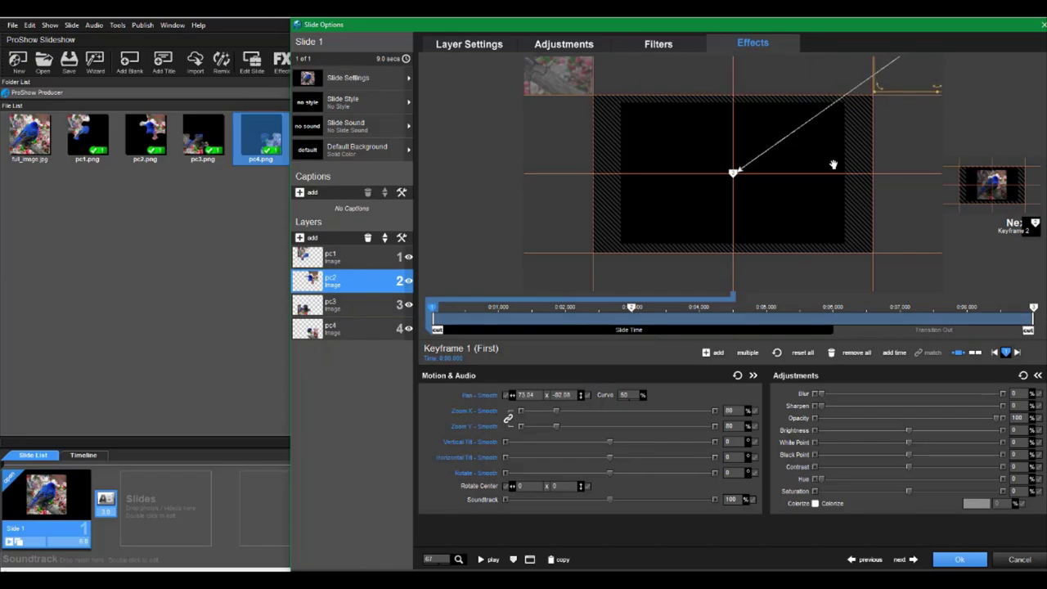
click(355, 305)
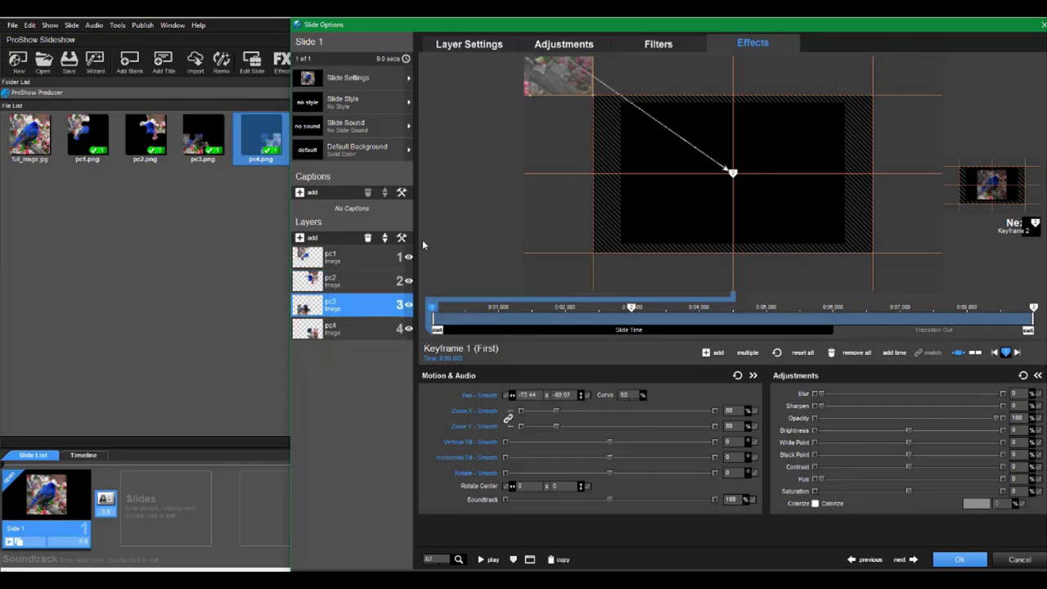
drag(546, 162, 532, 353)
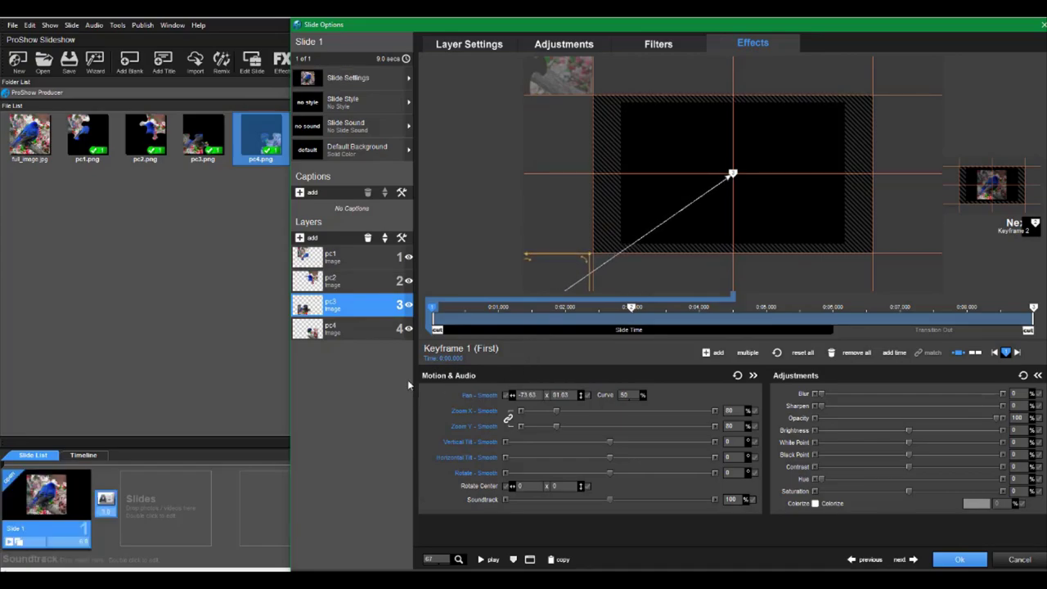
click(361, 332)
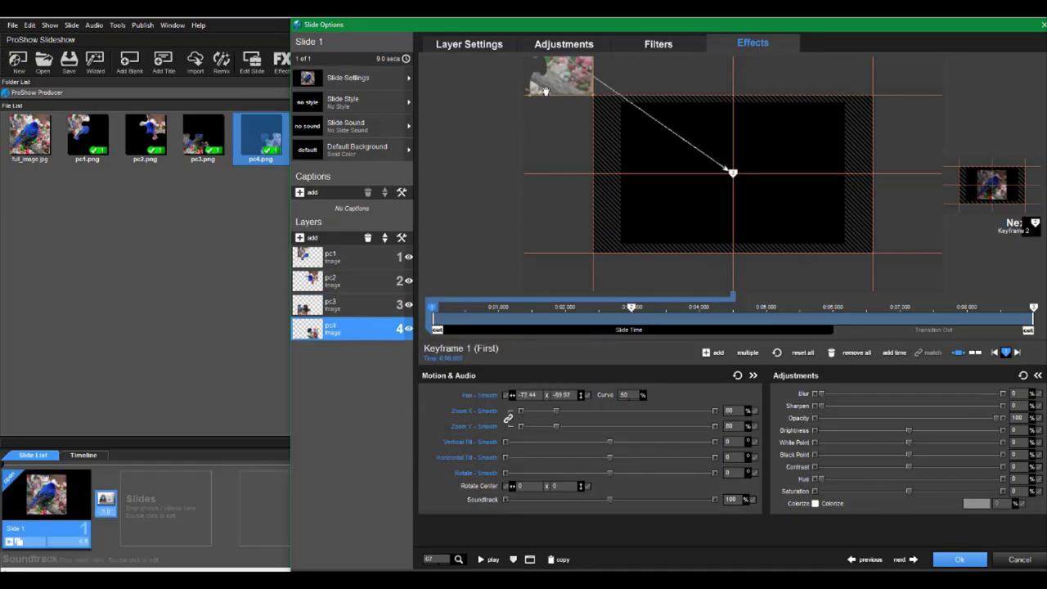
drag(546, 74, 892, 274)
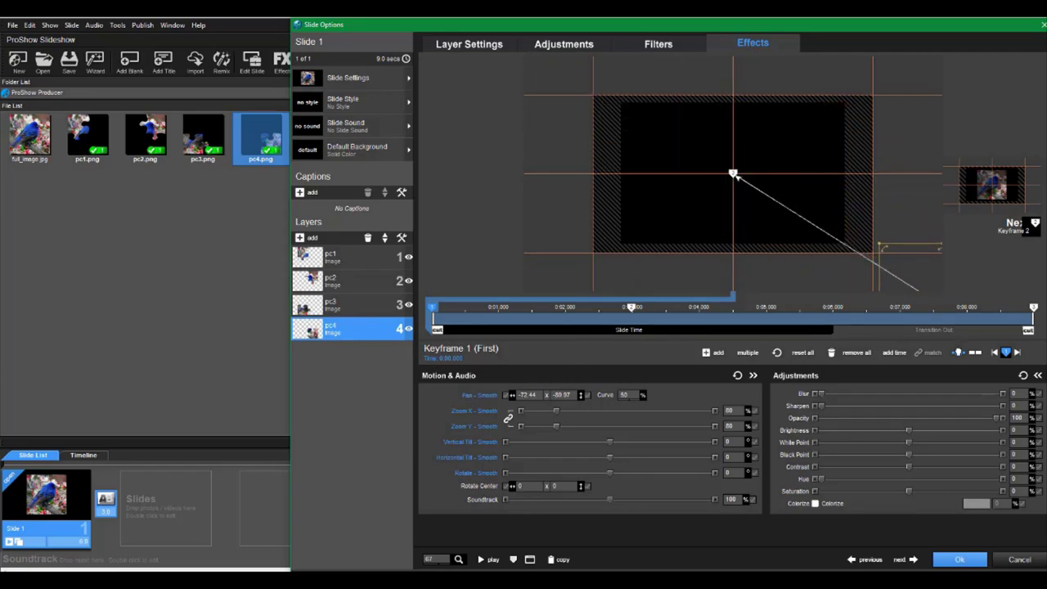
click(494, 561)
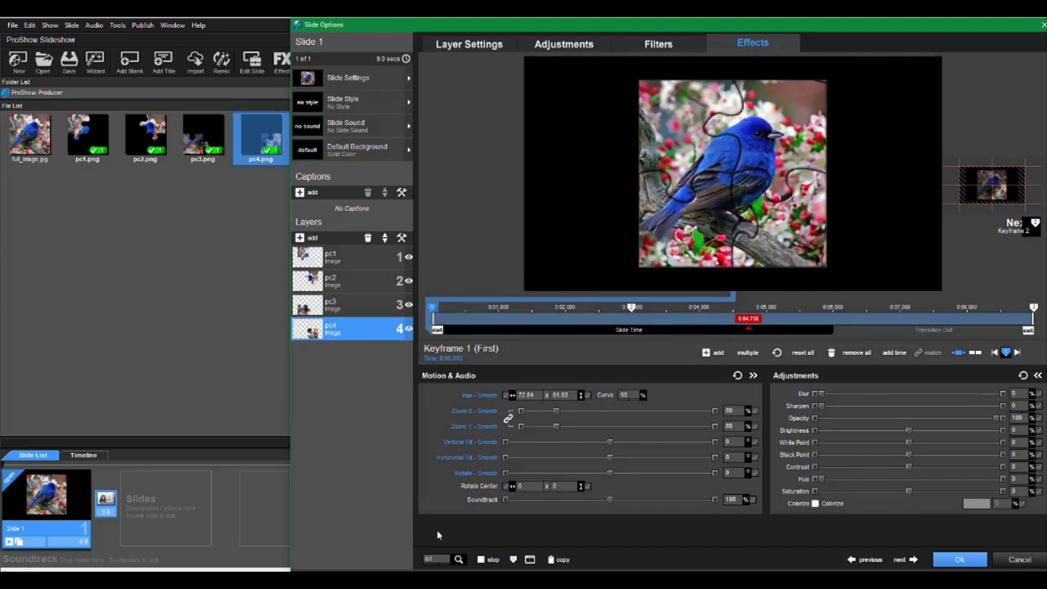
click(486, 561)
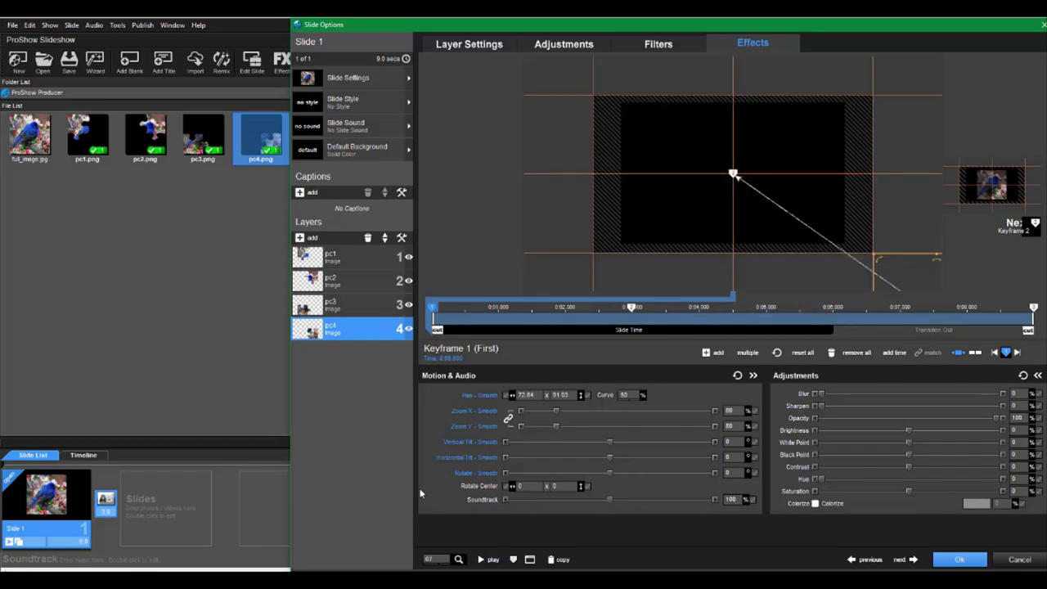
Step: Add full_image.jpg as the uppermost layer, set its zoom to 80%, and copy the settings to the next keyframe
click(36, 143)
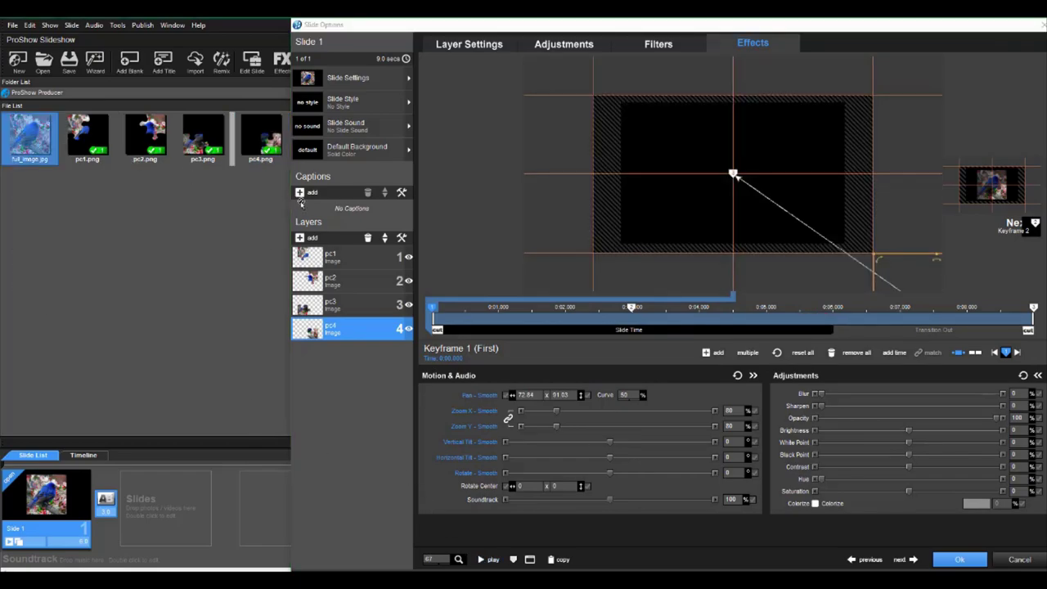
drag(336, 236, 342, 248)
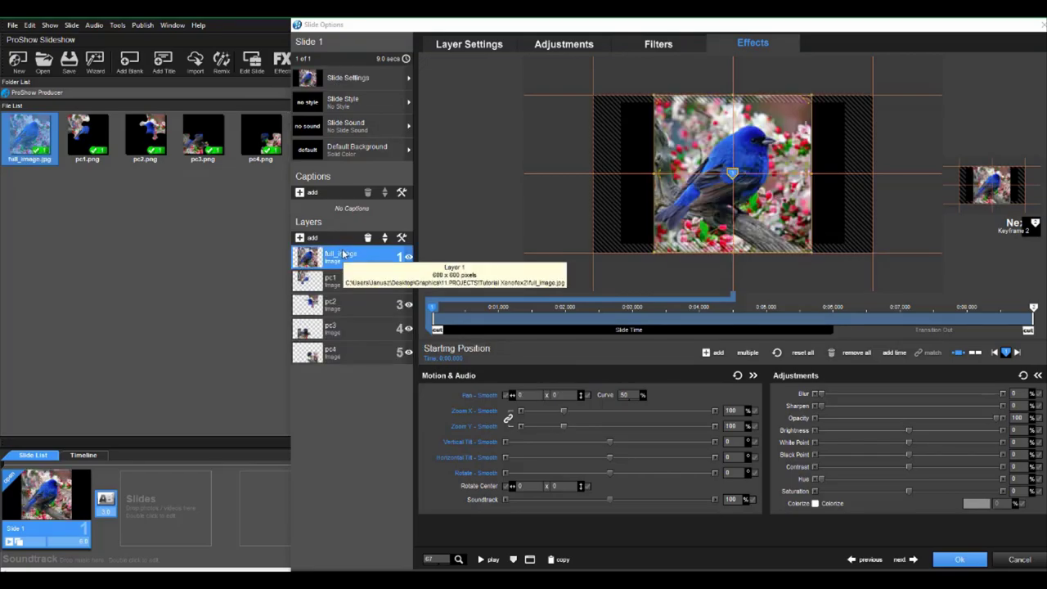
click(731, 411)
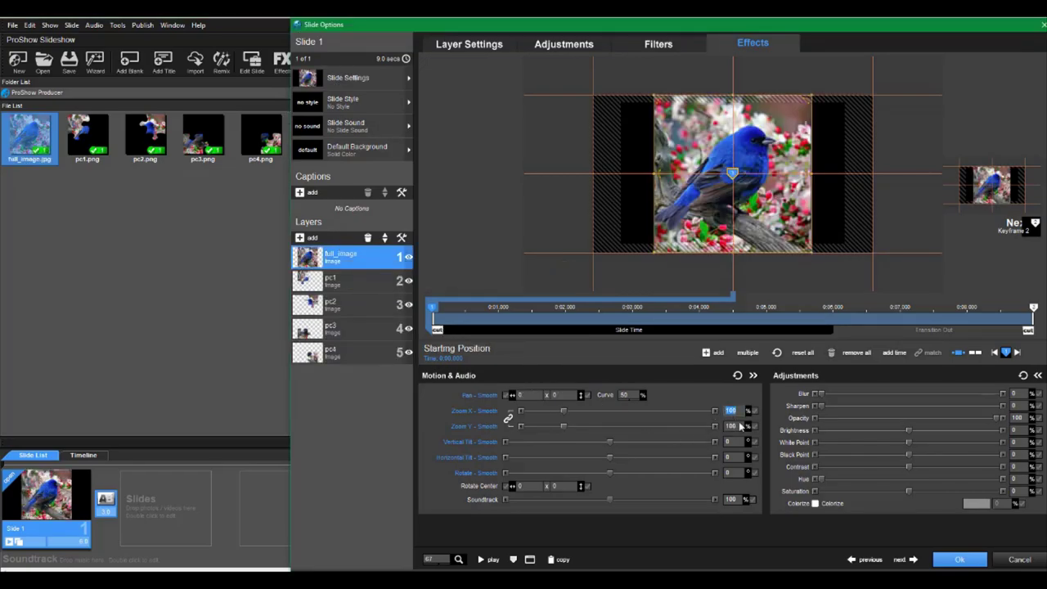
text(80)
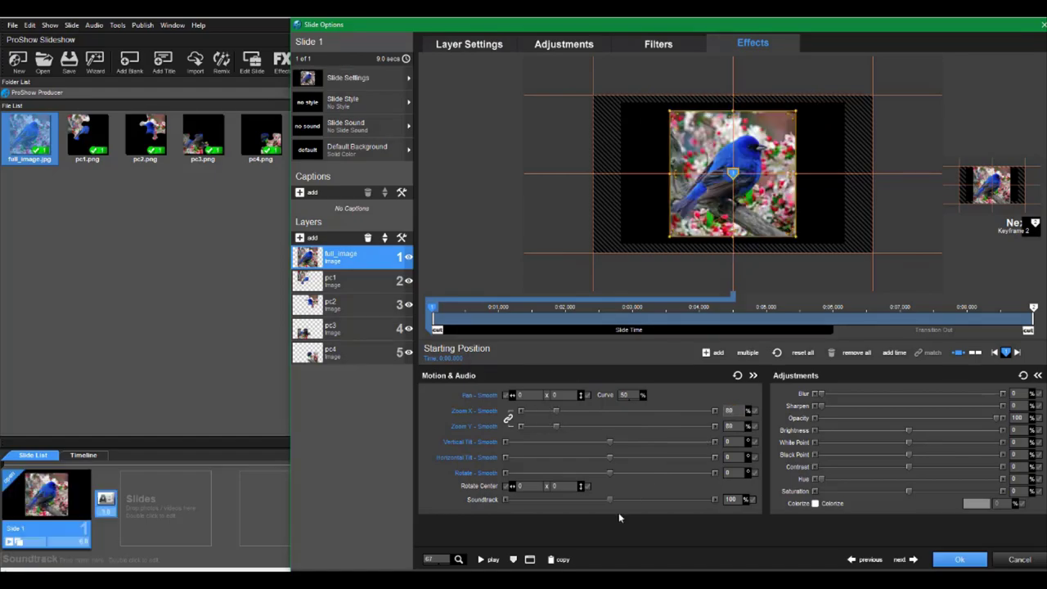
click(561, 560)
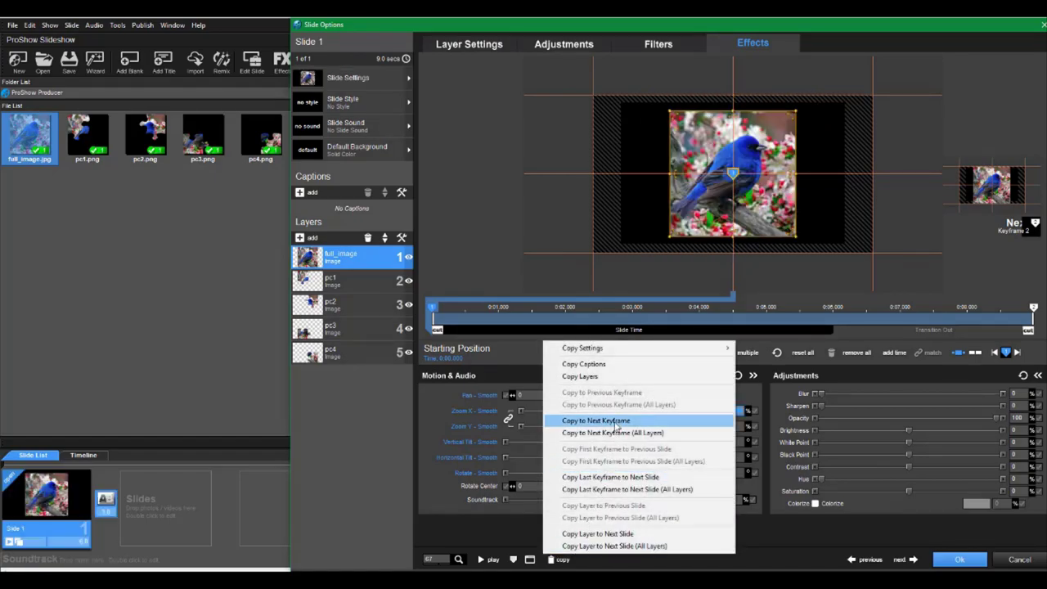
click(615, 424)
Step: Make full_image start at 3.5 seconds with 0% opacity and add a keyframe at about 5.5 seconds so it fades in
drag(434, 309, 595, 311)
drag(606, 351, 670, 370)
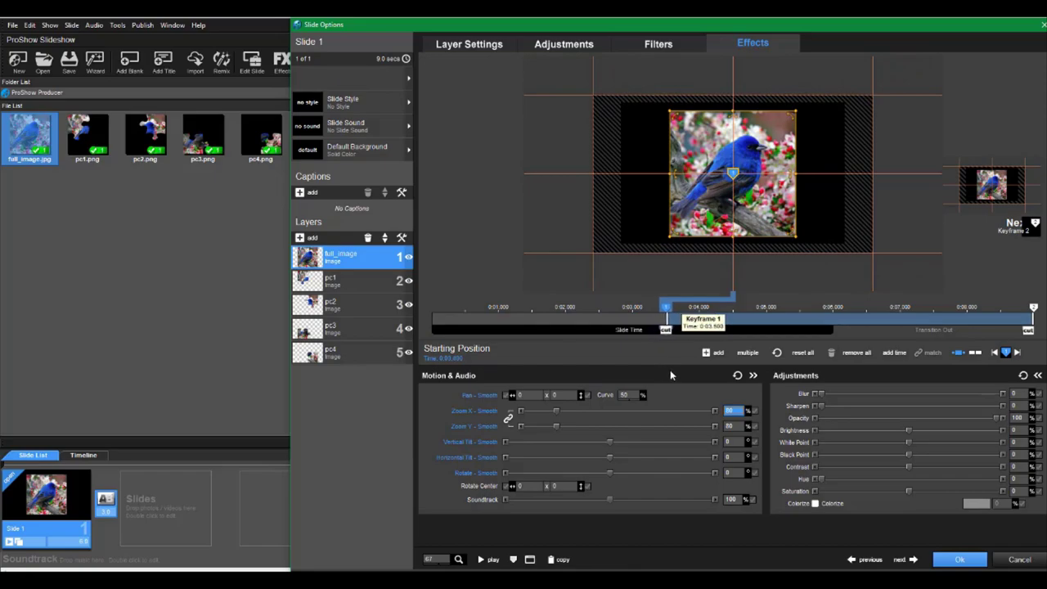
double_click(799, 309)
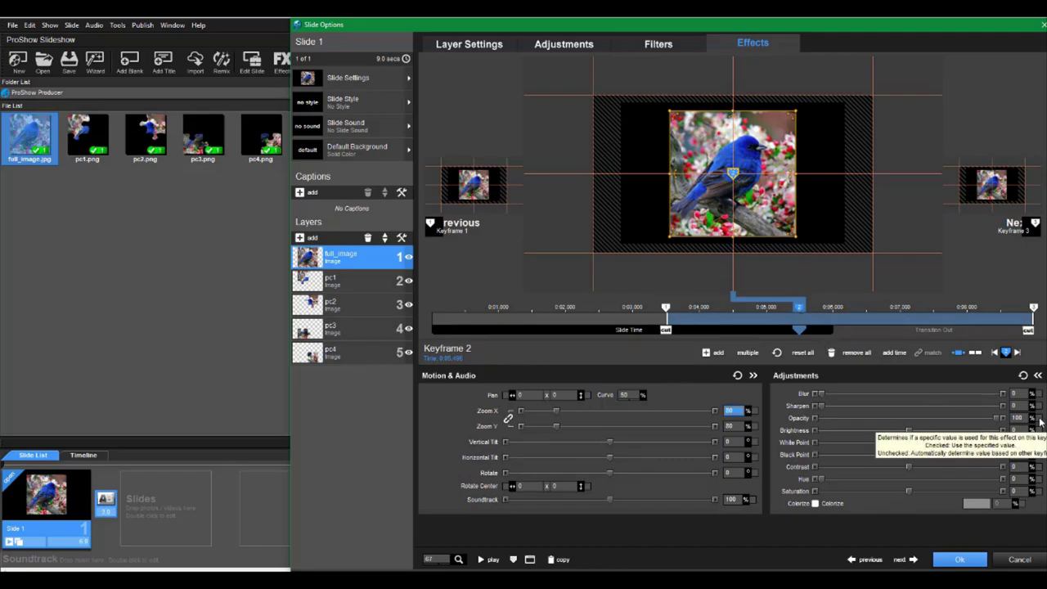
click(666, 309)
drag(998, 418, 814, 436)
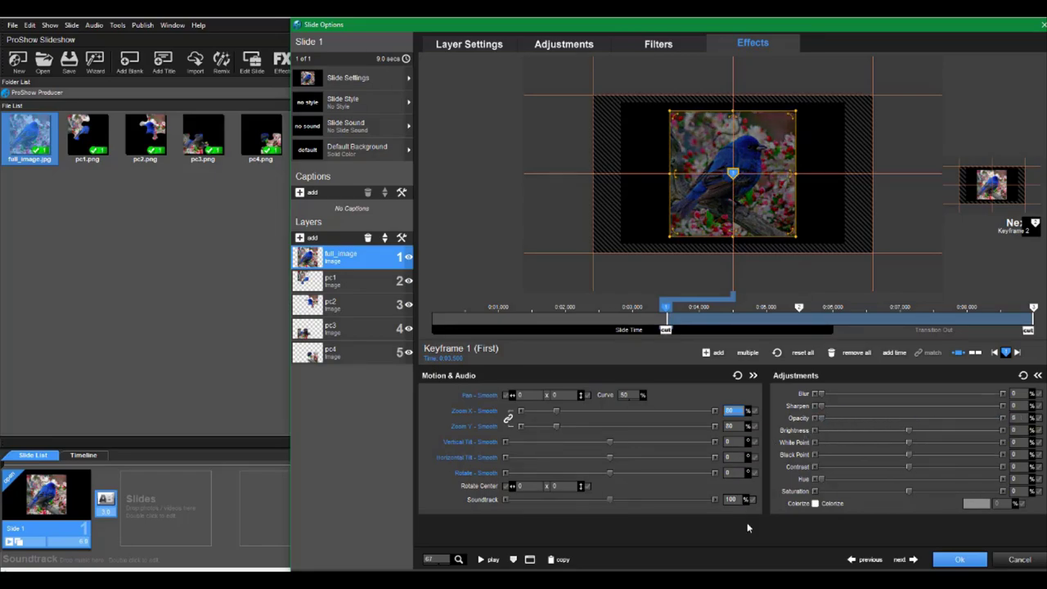
Step: Preview the full_image fade-in, accept the slide options, and play the finished slide in the main preview
click(488, 559)
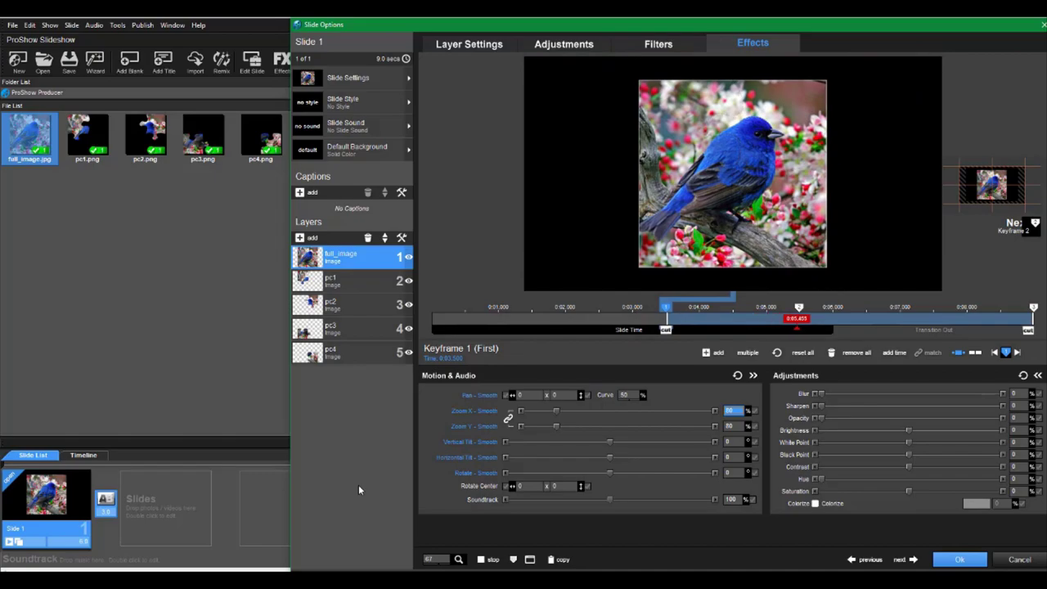
click(960, 560)
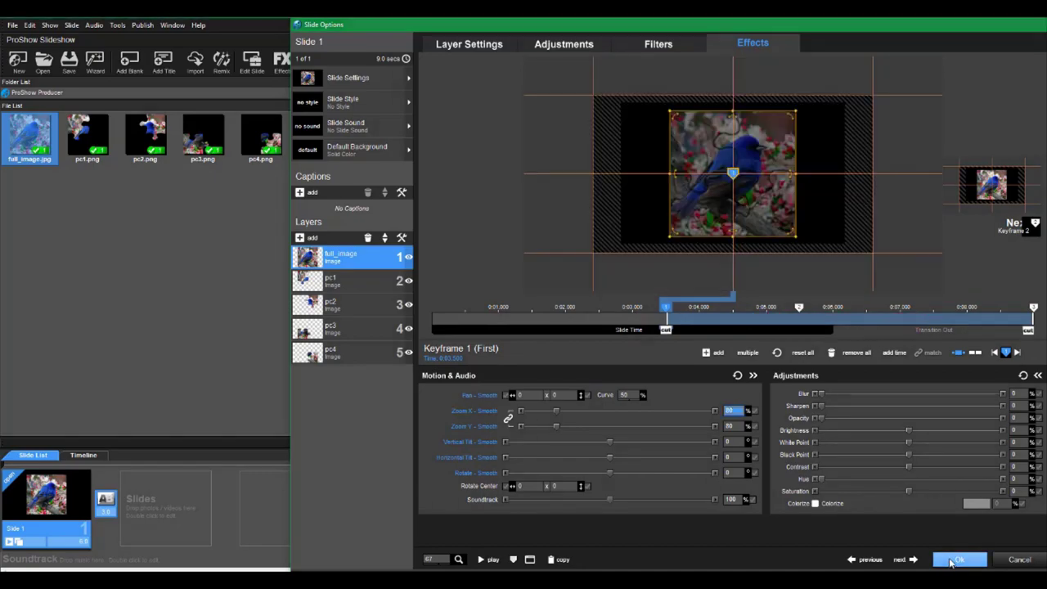
click(497, 434)
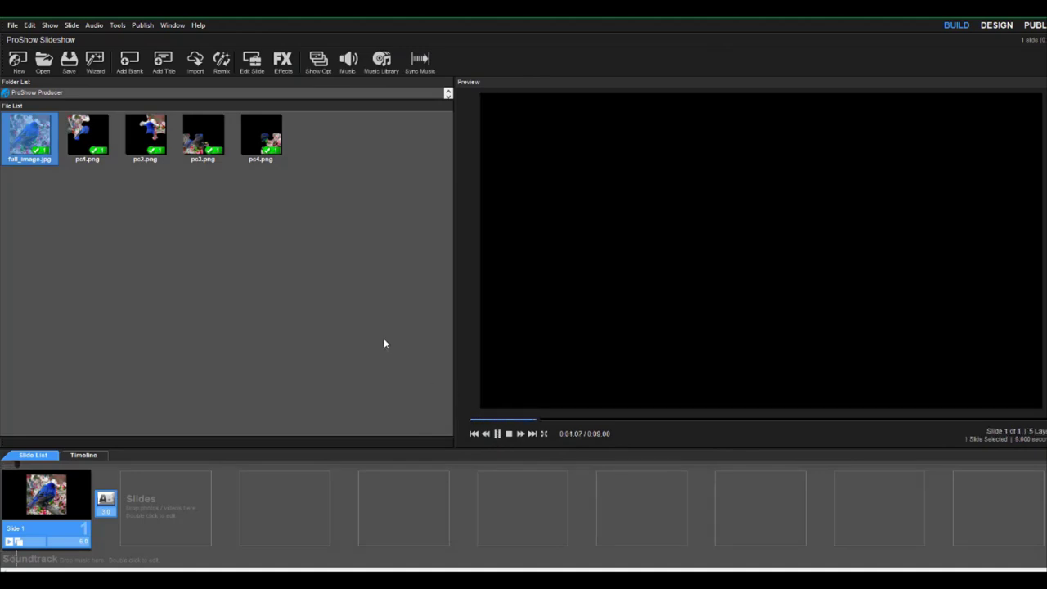